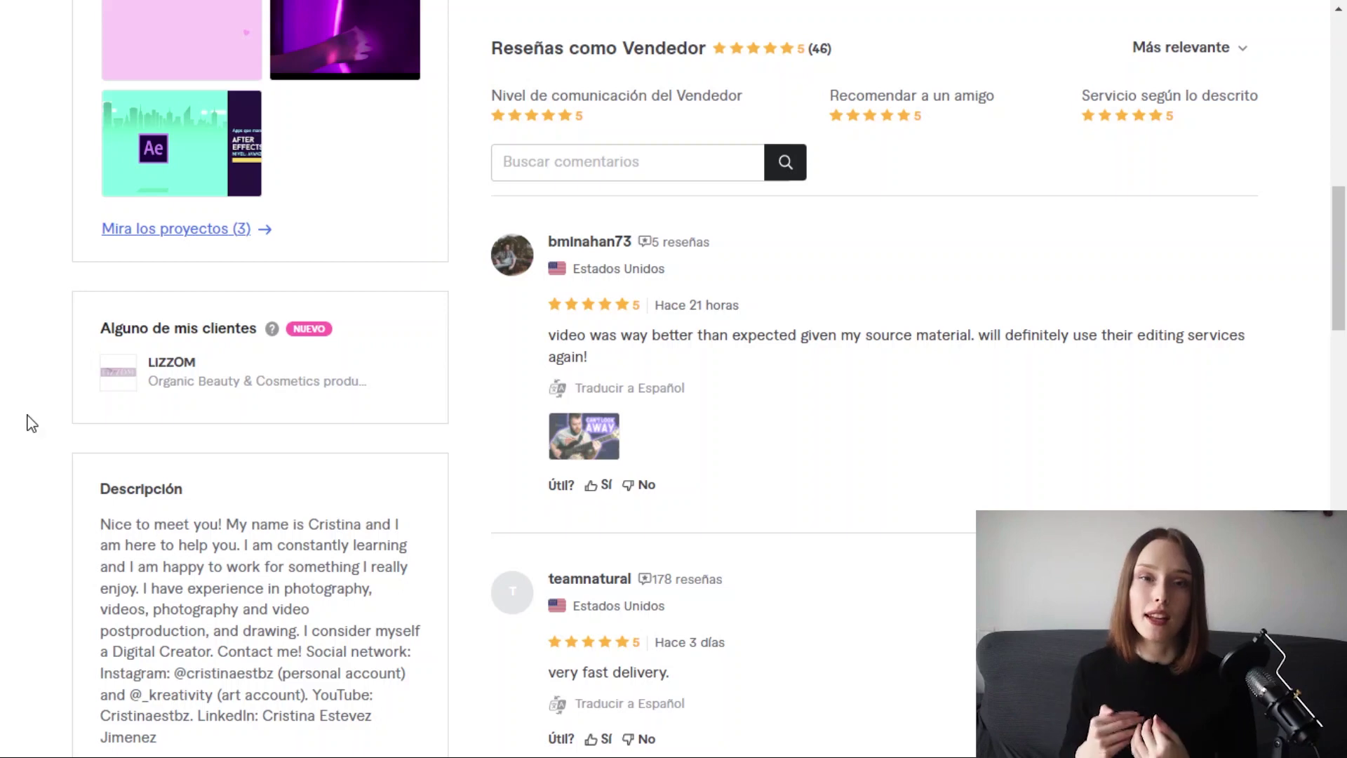
- Examine the public profile's description, languages, skill tests, linked accounts, skills, education and certifications, ending back at the services
scroll(31, 423, down, 3)
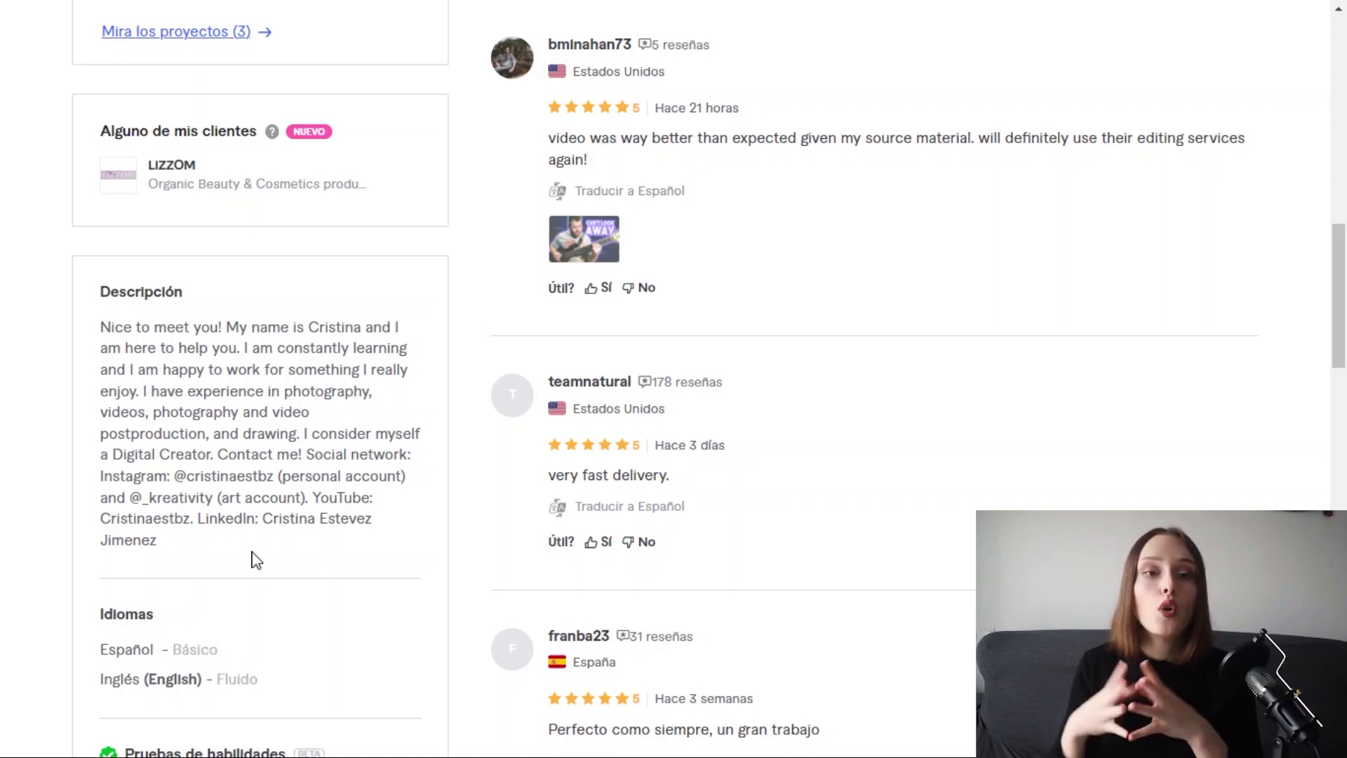
scroll(271, 473, down, 4)
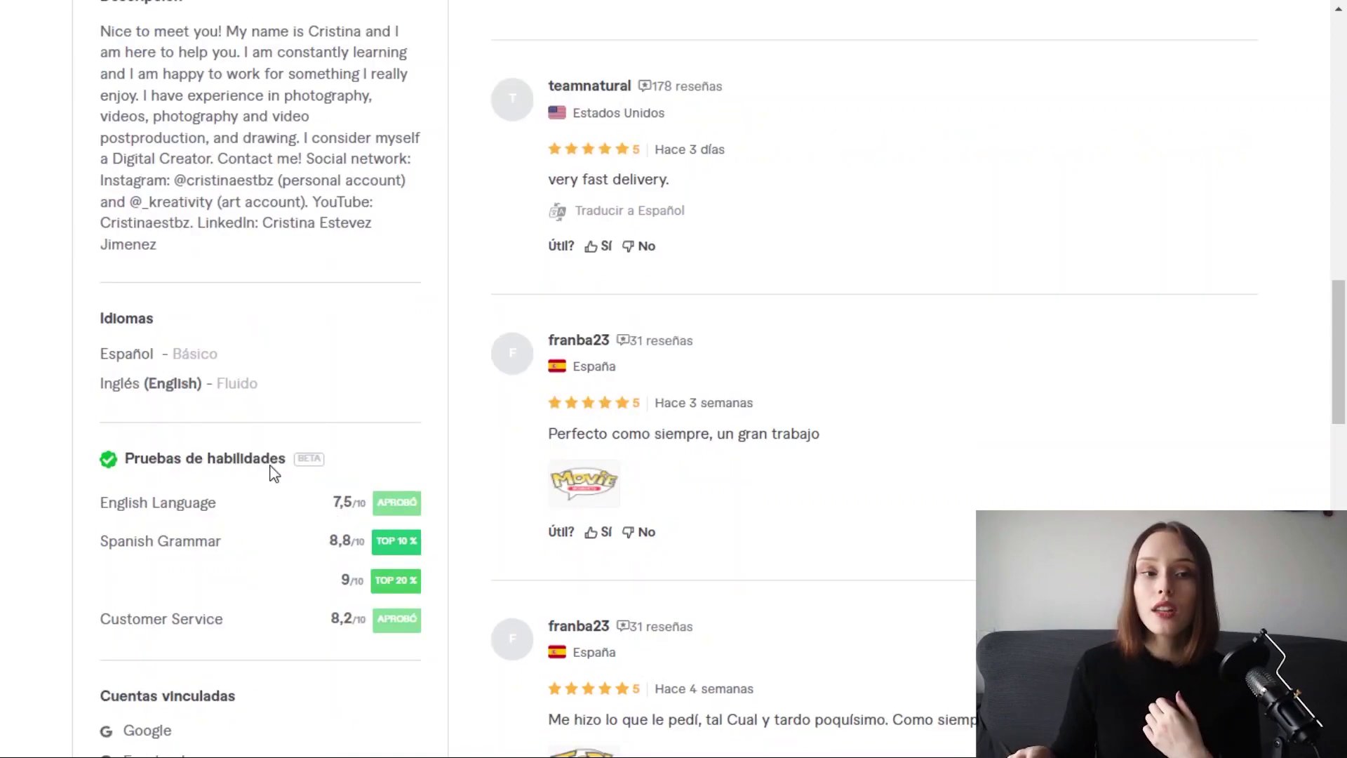
scroll(234, 456, down, 2)
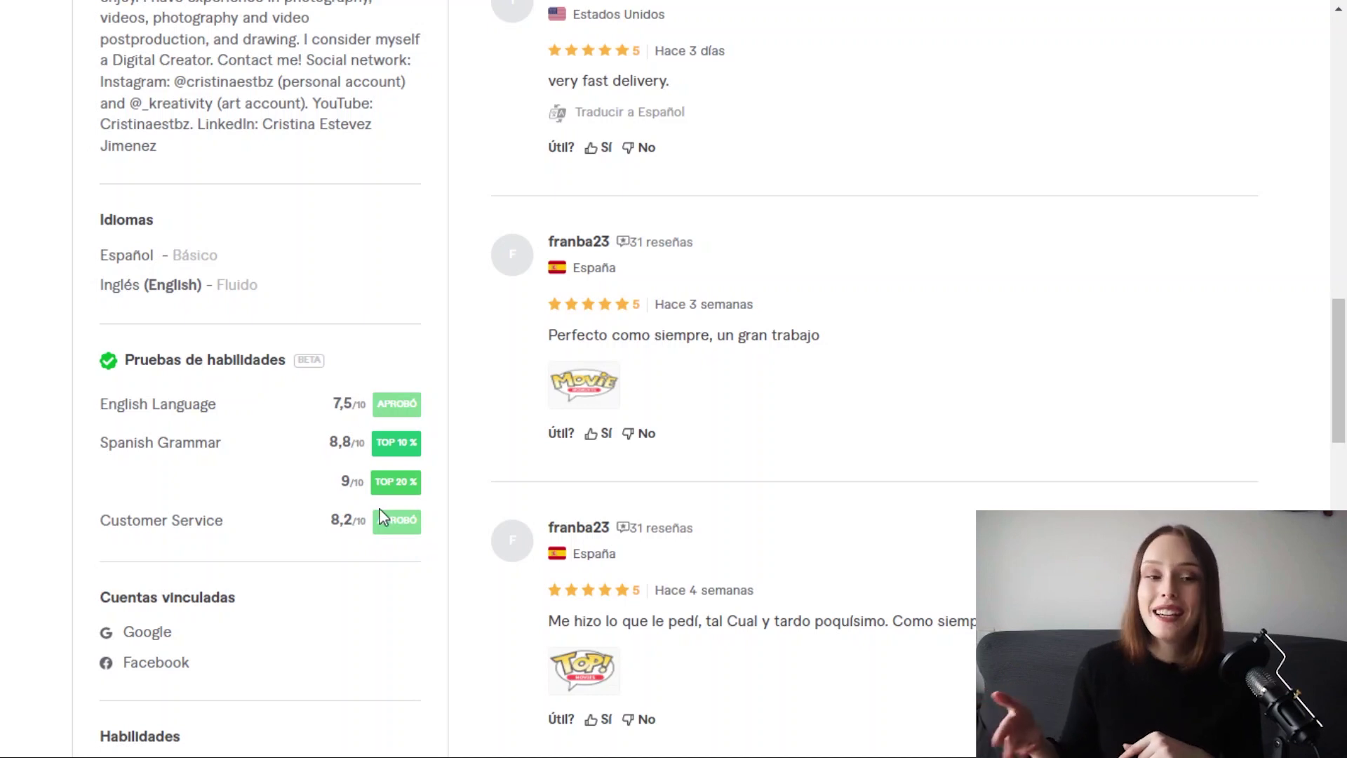
scroll(379, 514, down, 1)
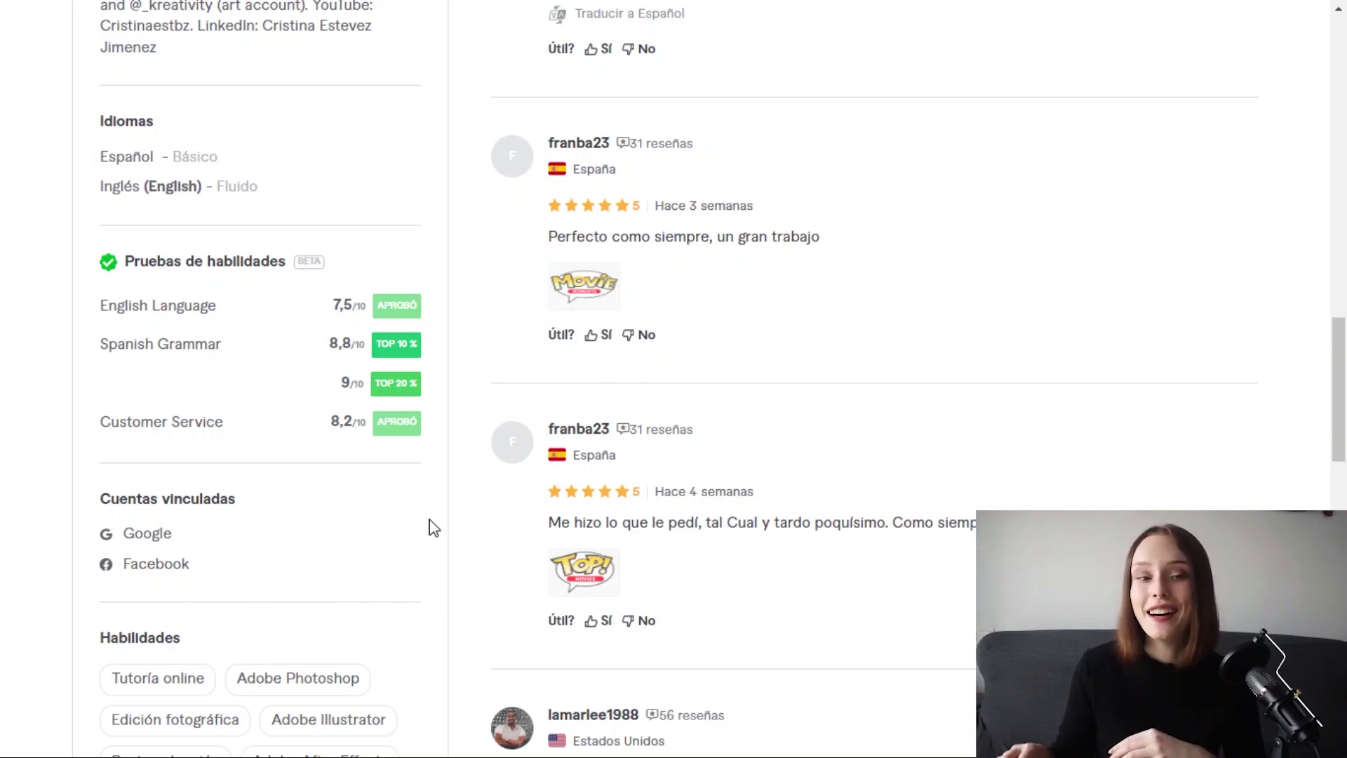
scroll(159, 430, down, 4)
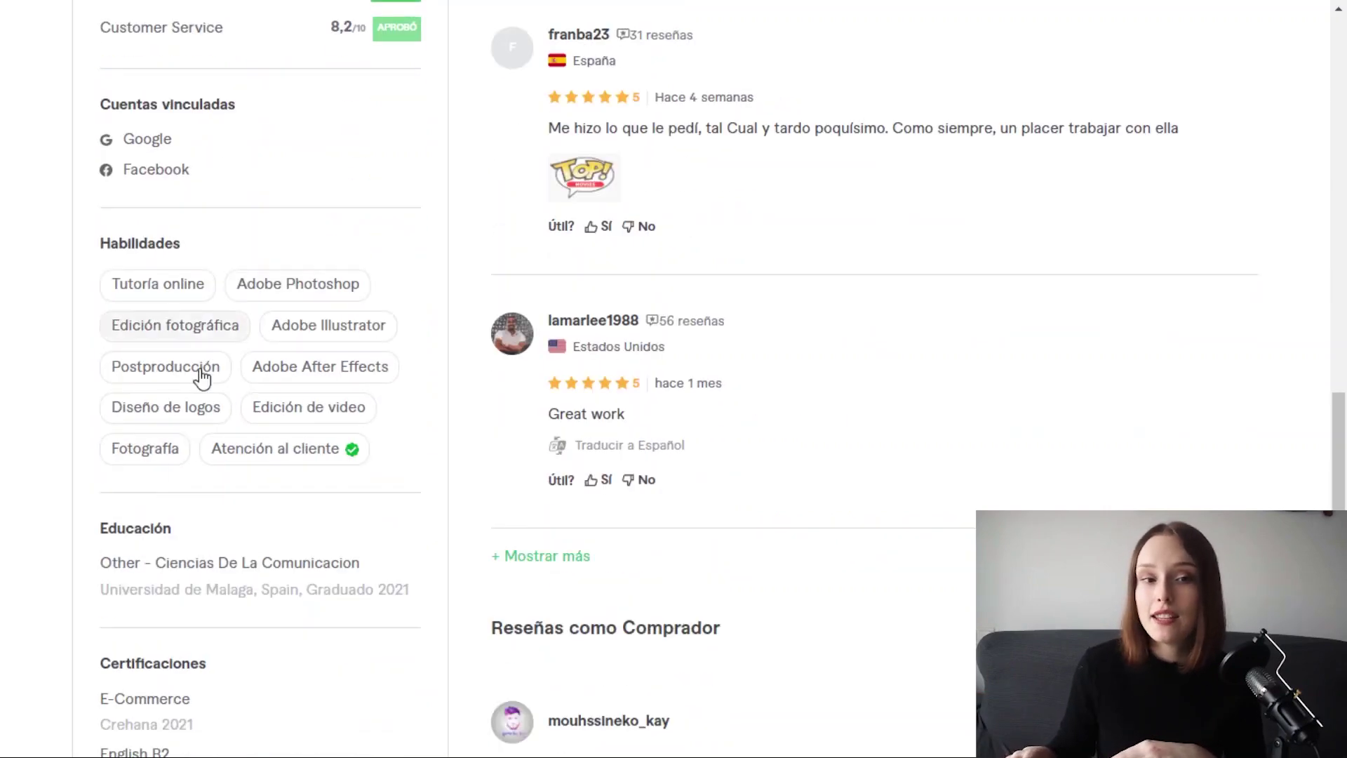
scroll(365, 461, down, 4)
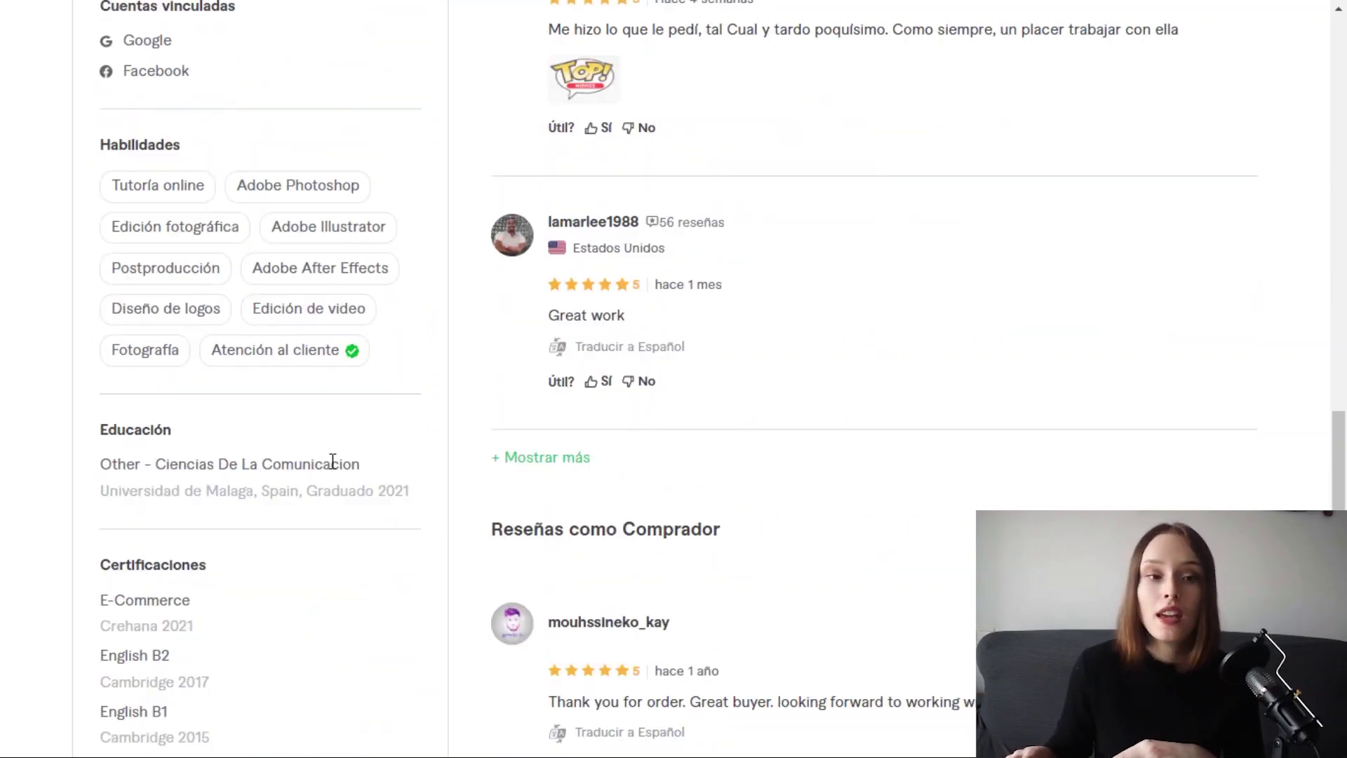
scroll(246, 590, down, 3)
scroll(277, 583, up, 15)
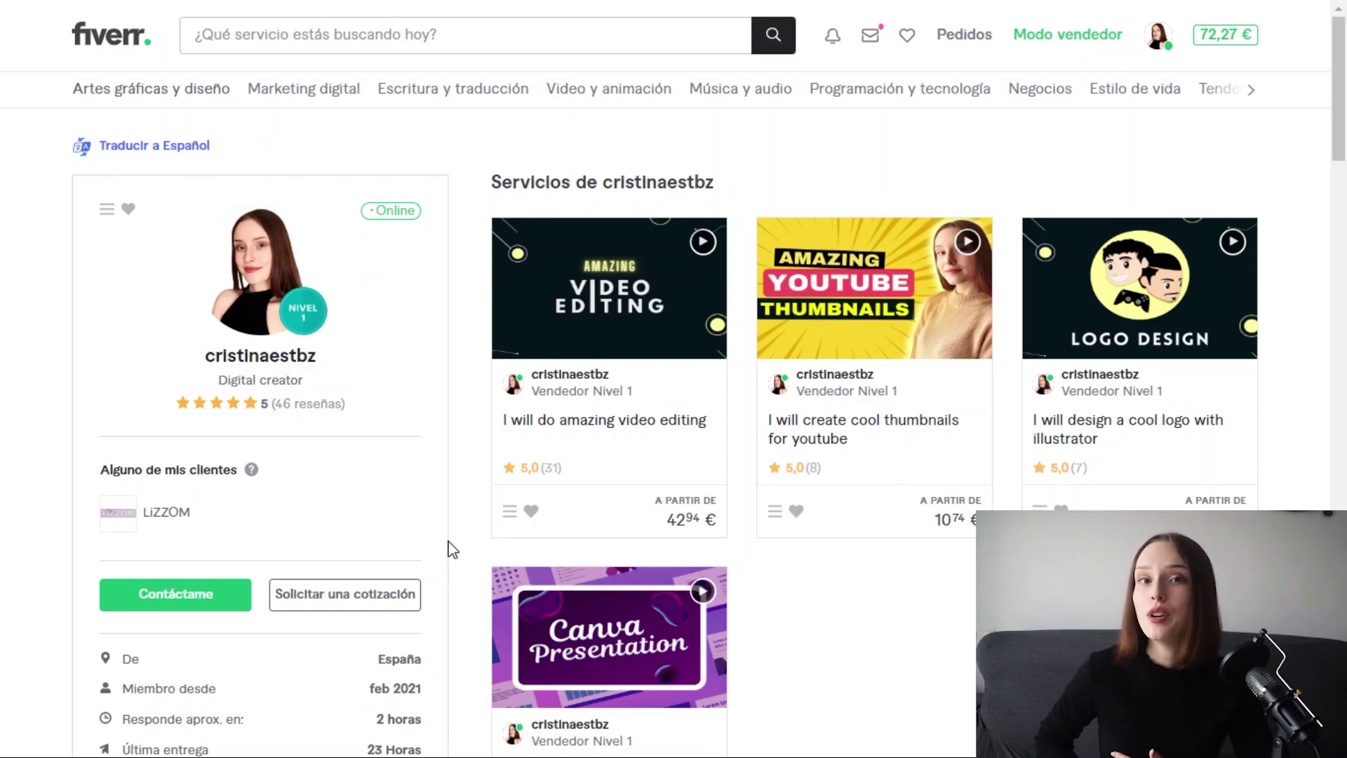
- Go to the account's own seller profile, preview its Fiverr Business version and dismiss the tip about displaying the name
mouse_move(978, 300)
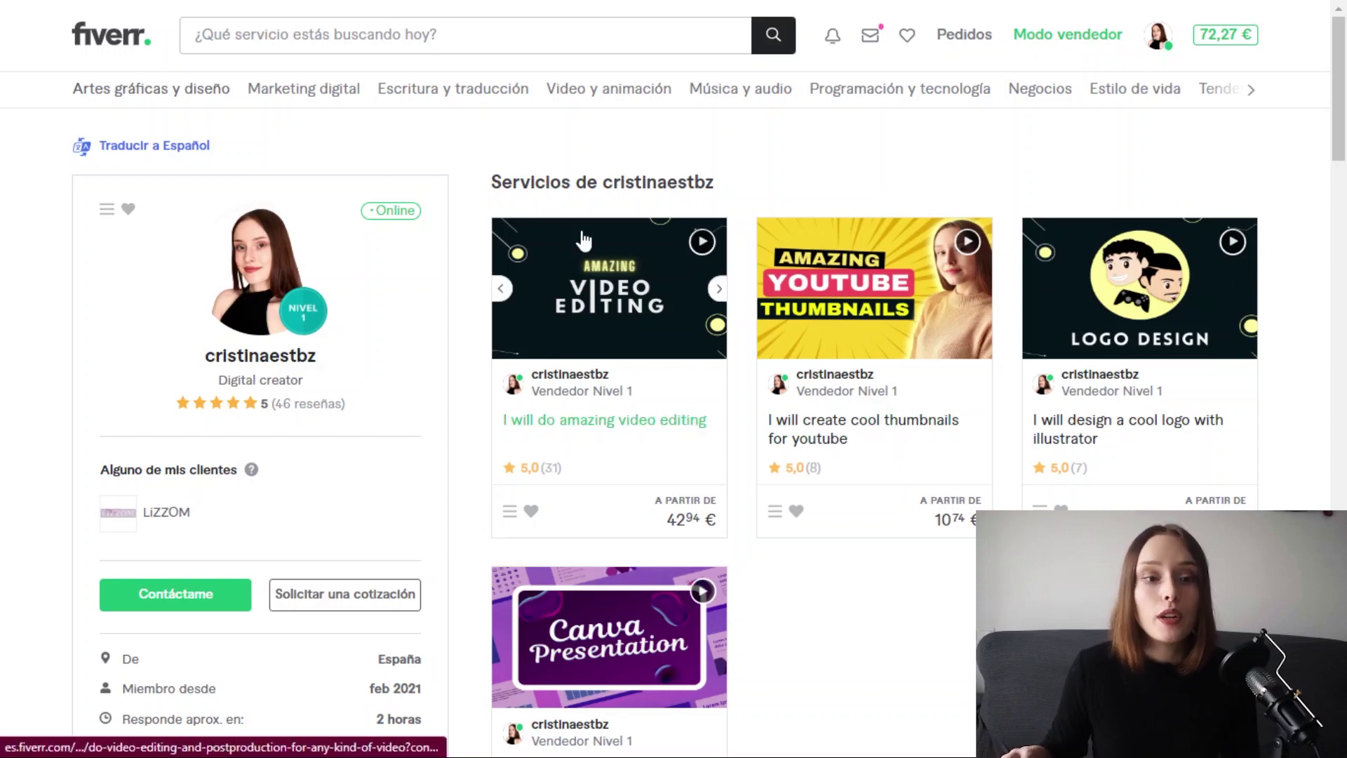
click(1158, 43)
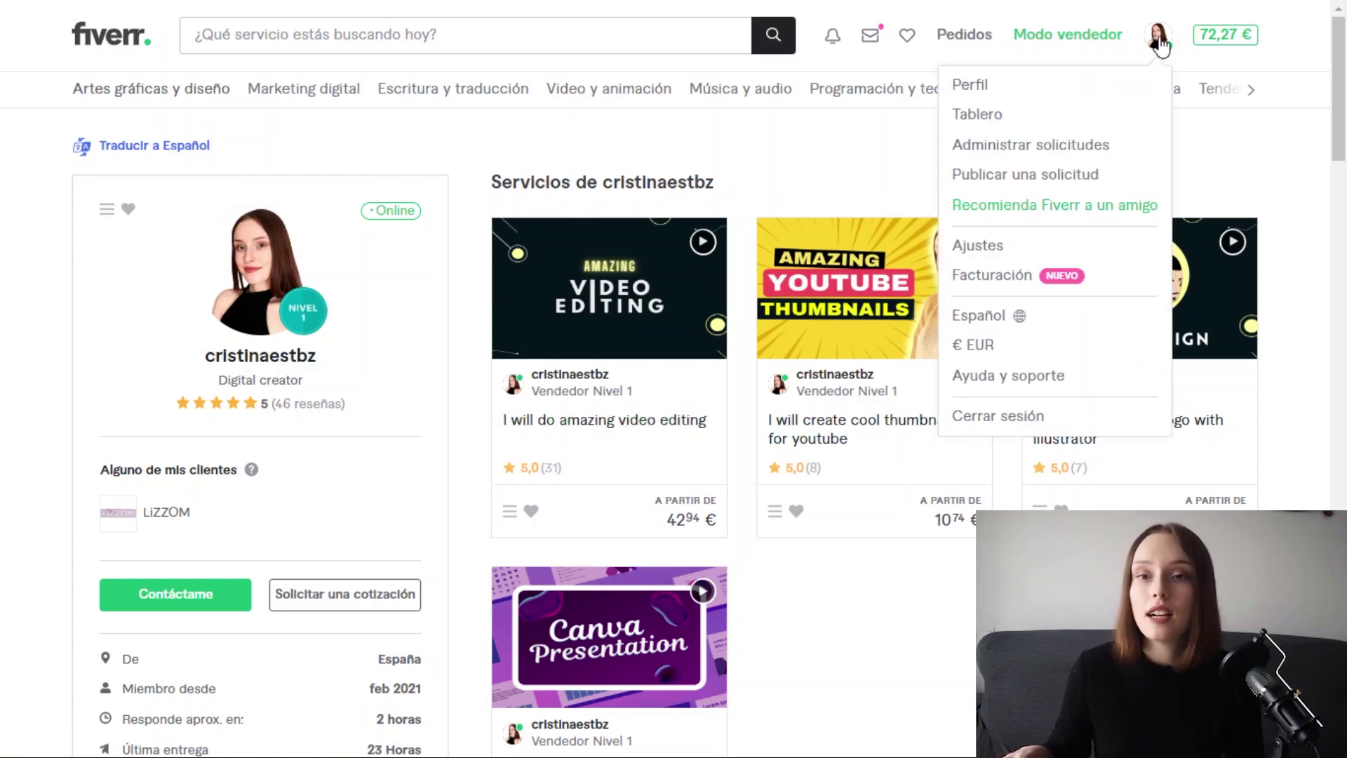
click(1009, 98)
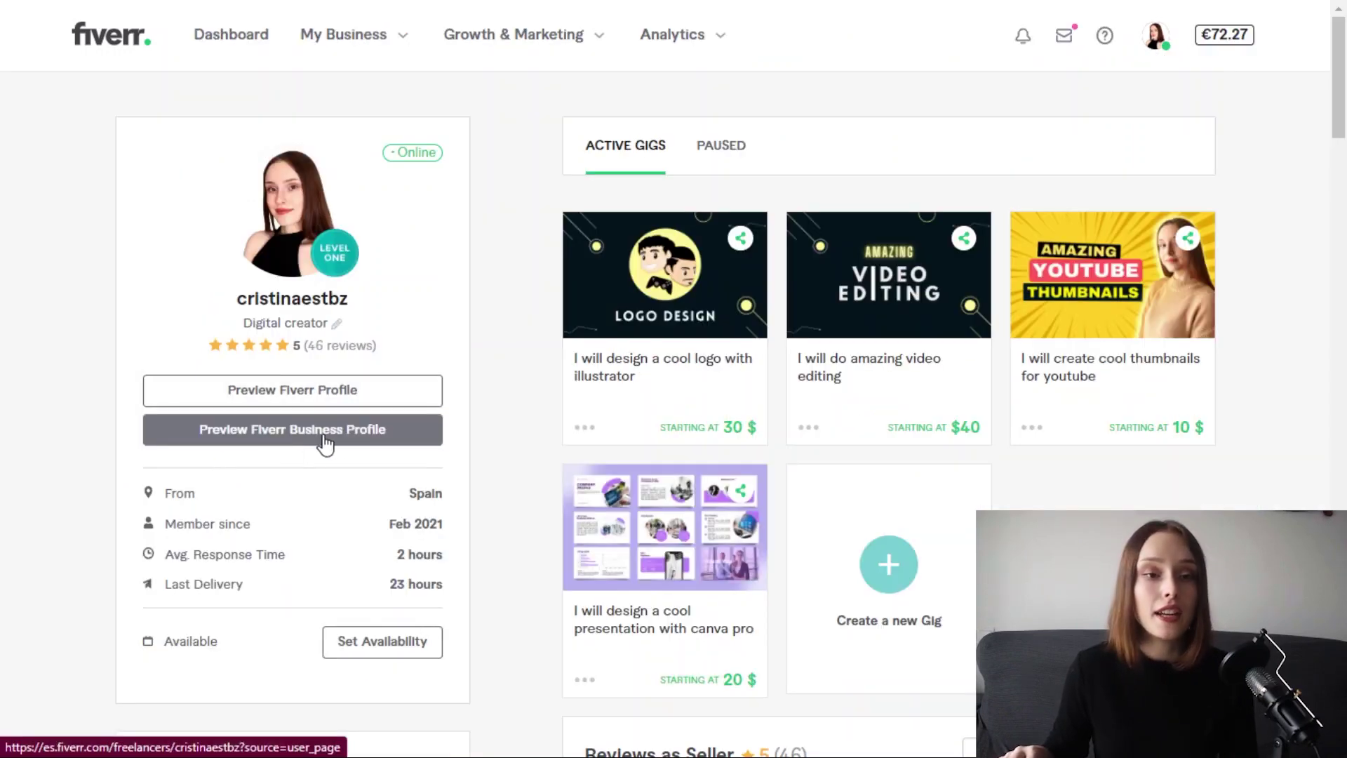
click(363, 436)
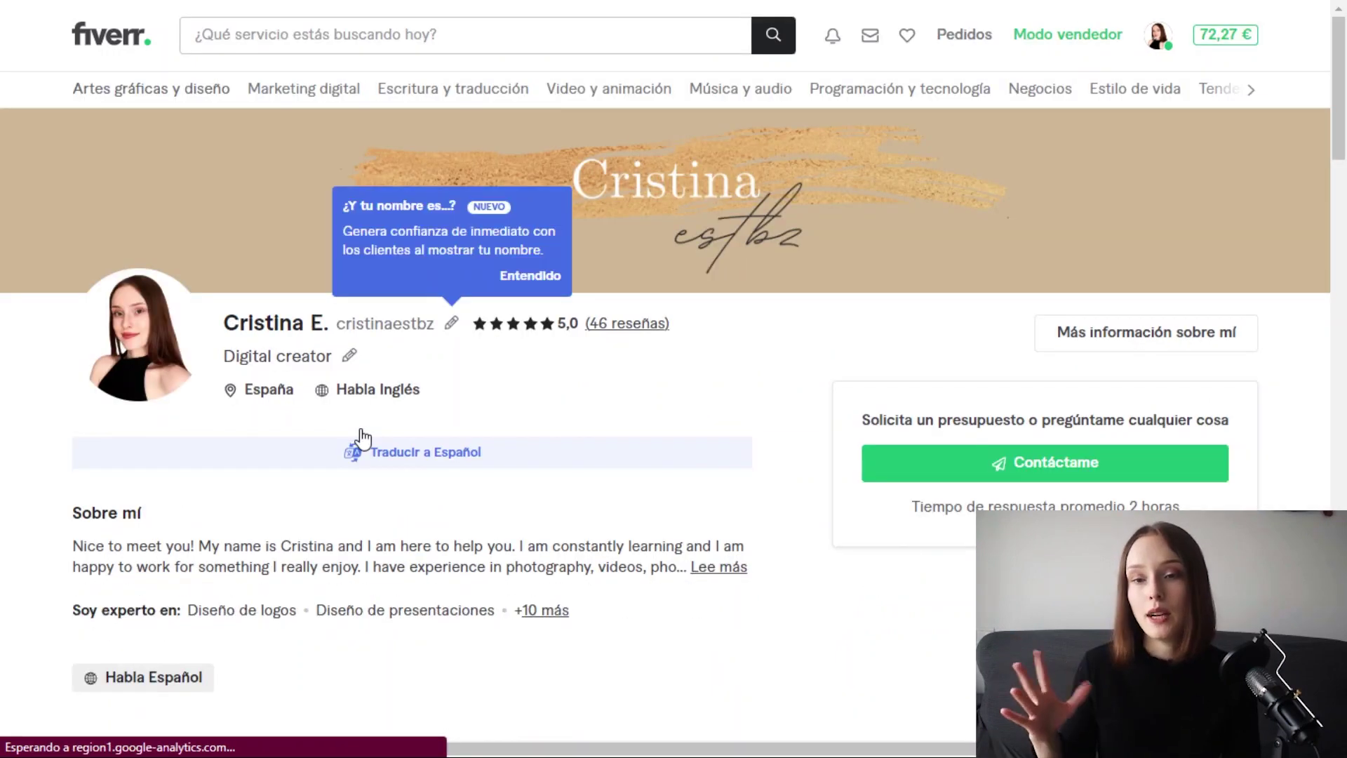
click(530, 275)
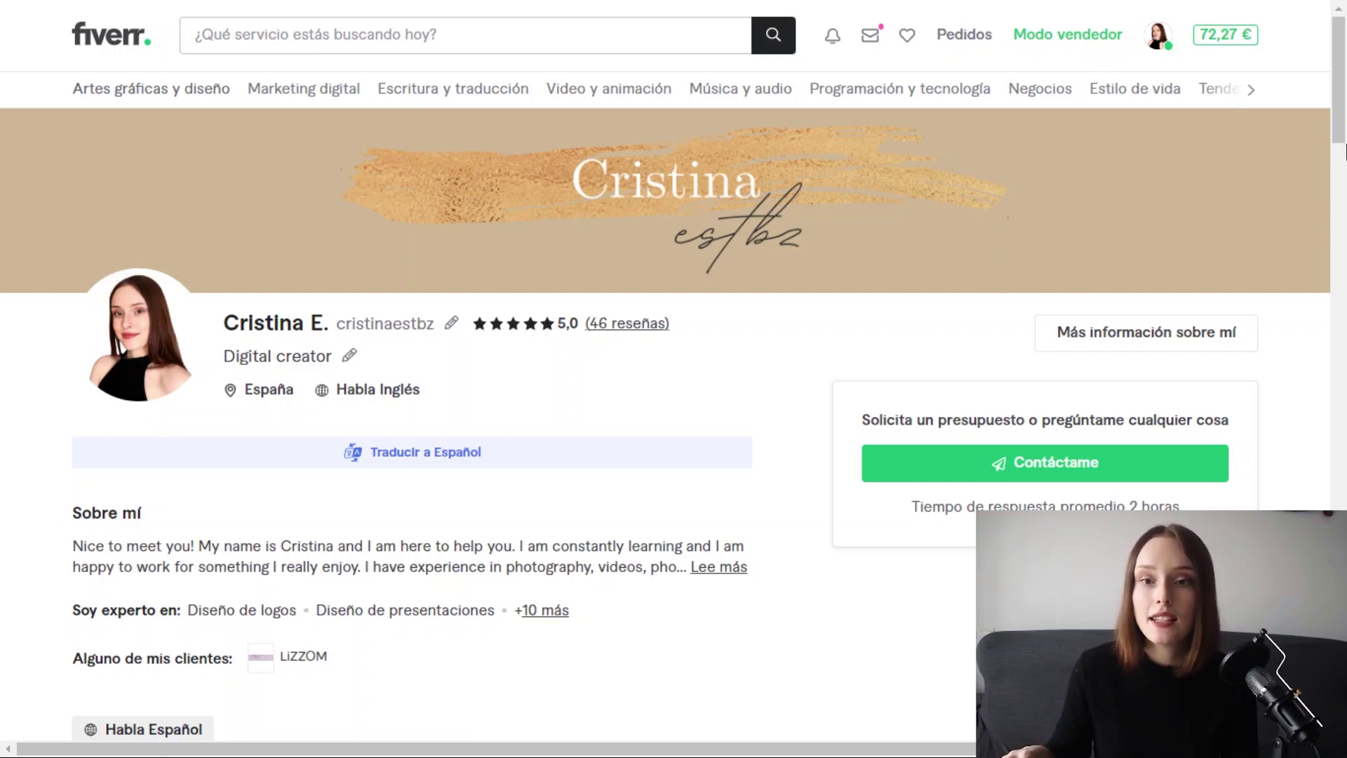
- Expand the full About me text and examine the services, portfolio and reviews on the Fiverr Business profile
scroll(1340, 126, down, 2)
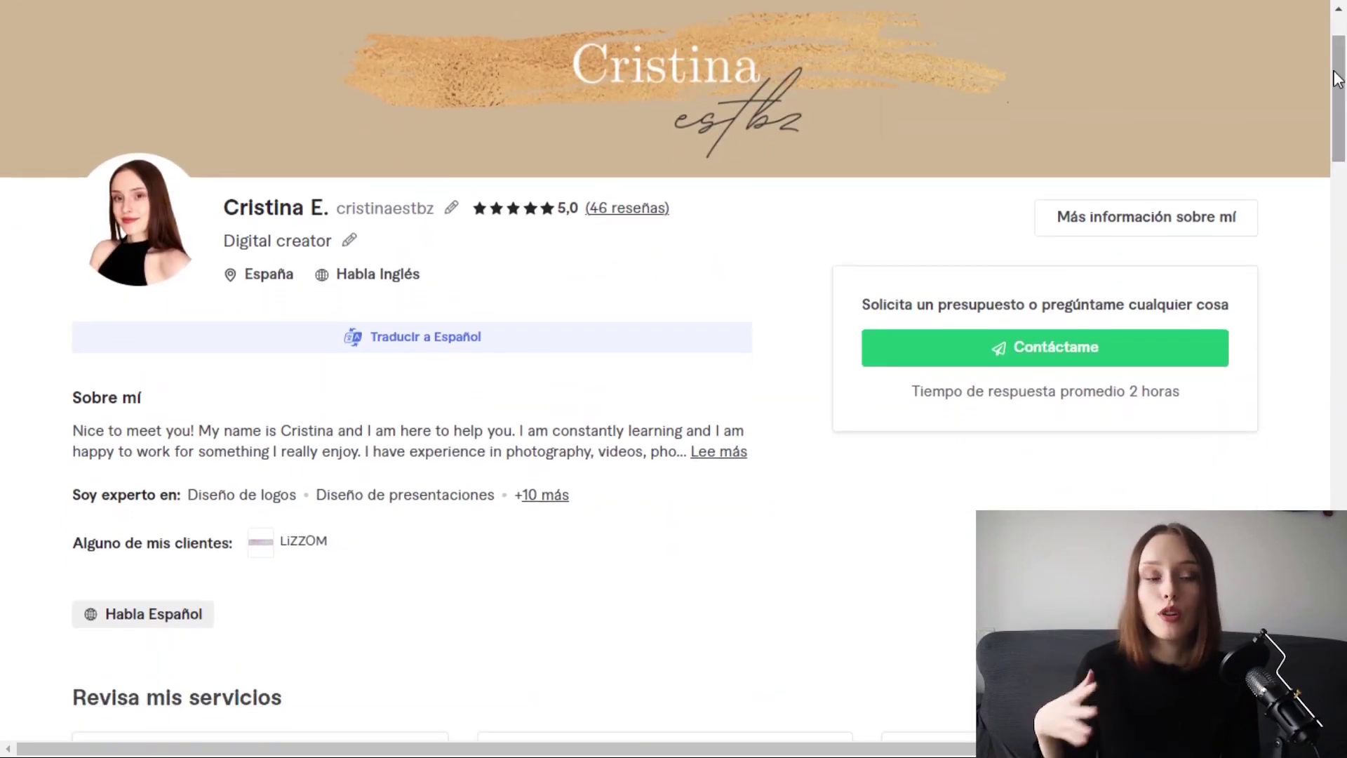
click(719, 452)
scroll(464, 503, down, 10)
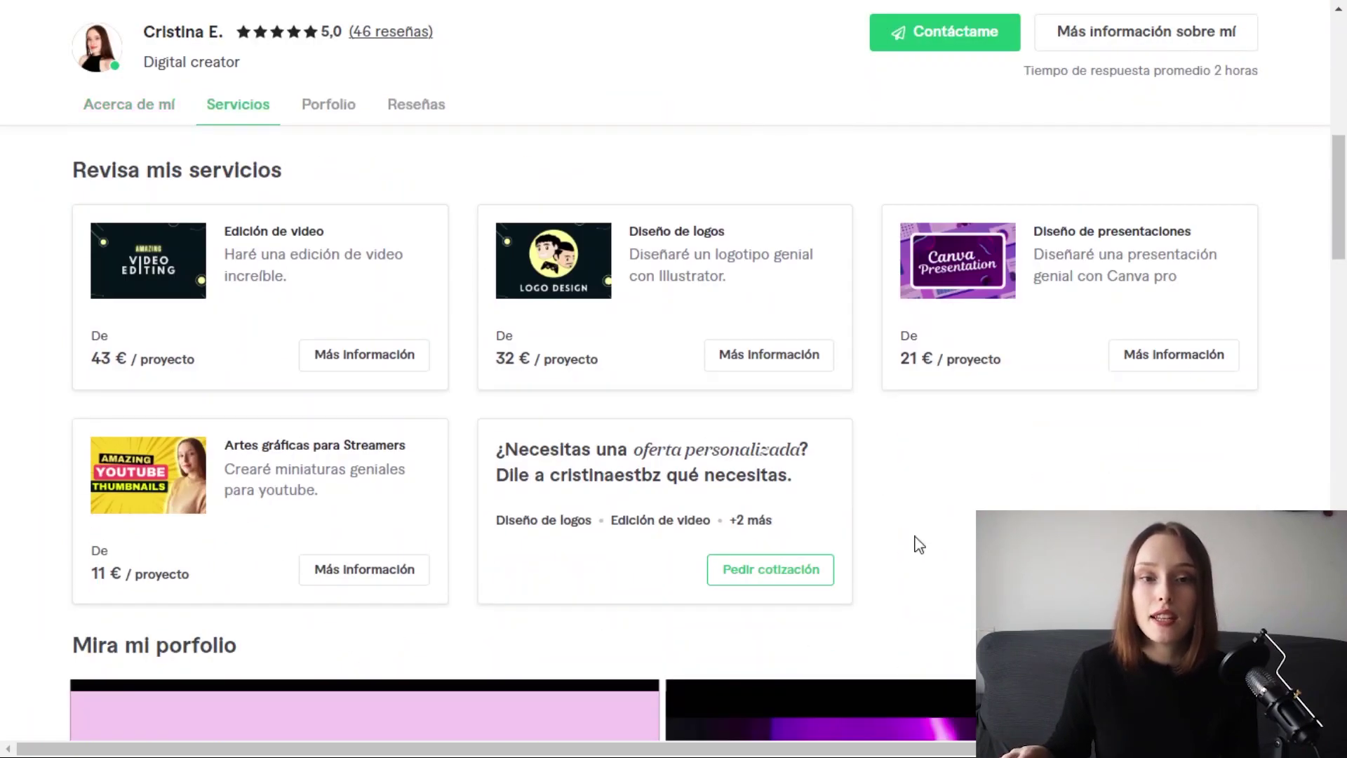
scroll(770, 550, down, 15)
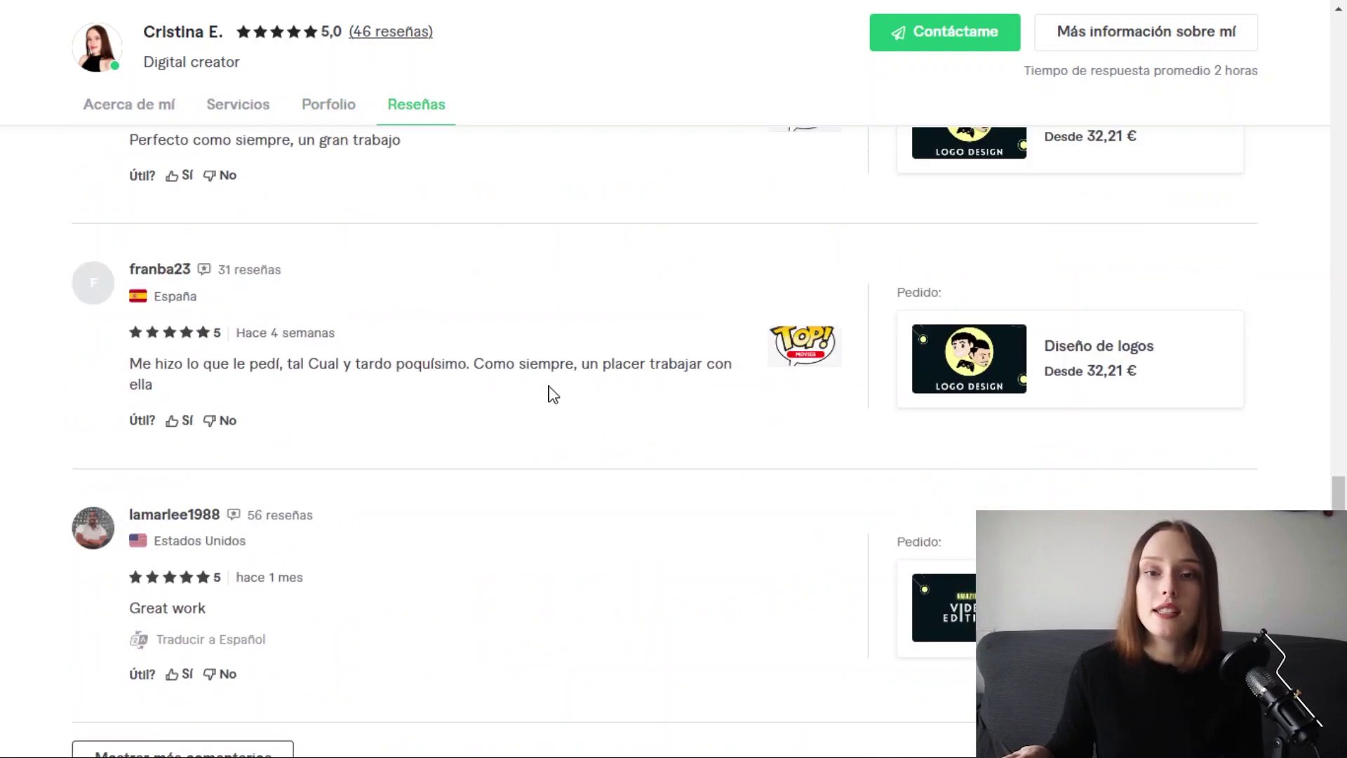
scroll(550, 391, down, 3)
scroll(894, 550, up, 20)
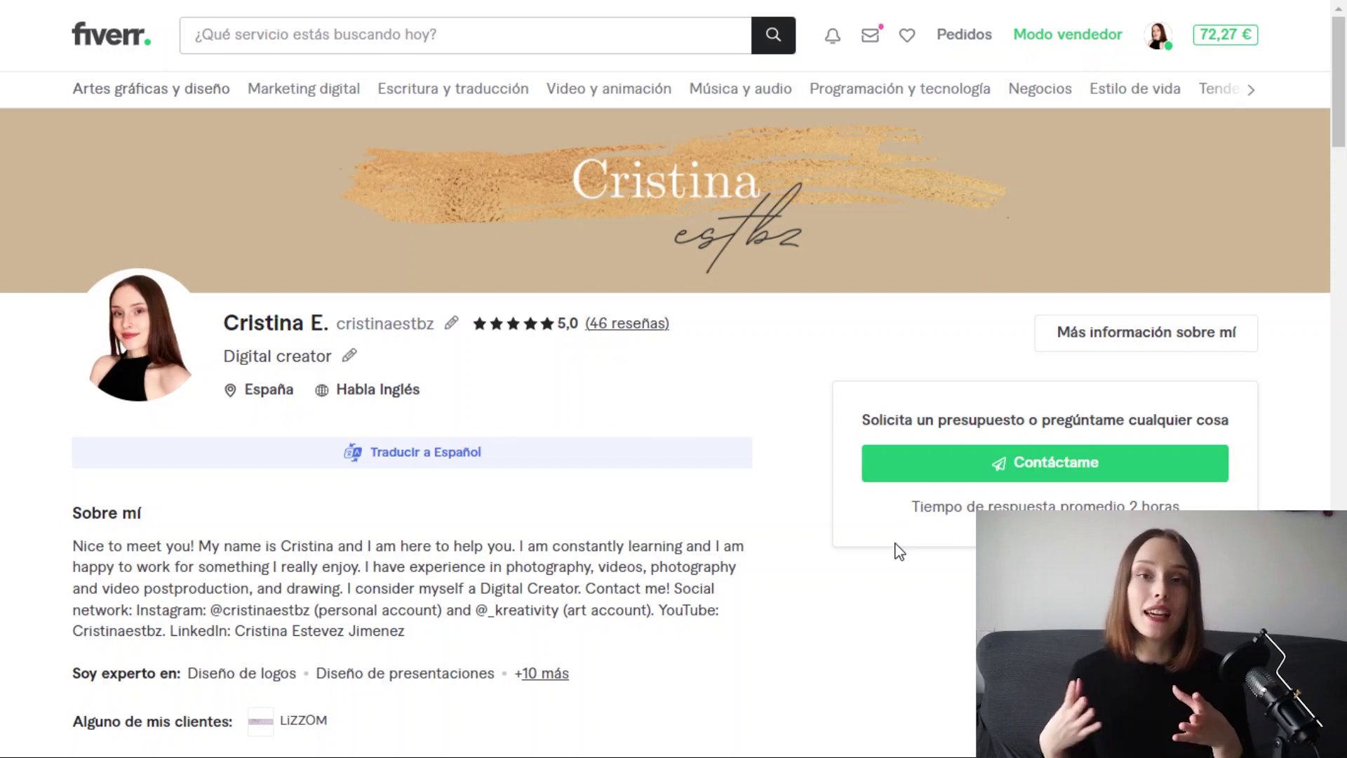
- Return to the seller profile, start a new gig and examine the title, category and search tag fields of its Overview form
mouse_move(1149, 60)
click(1083, 89)
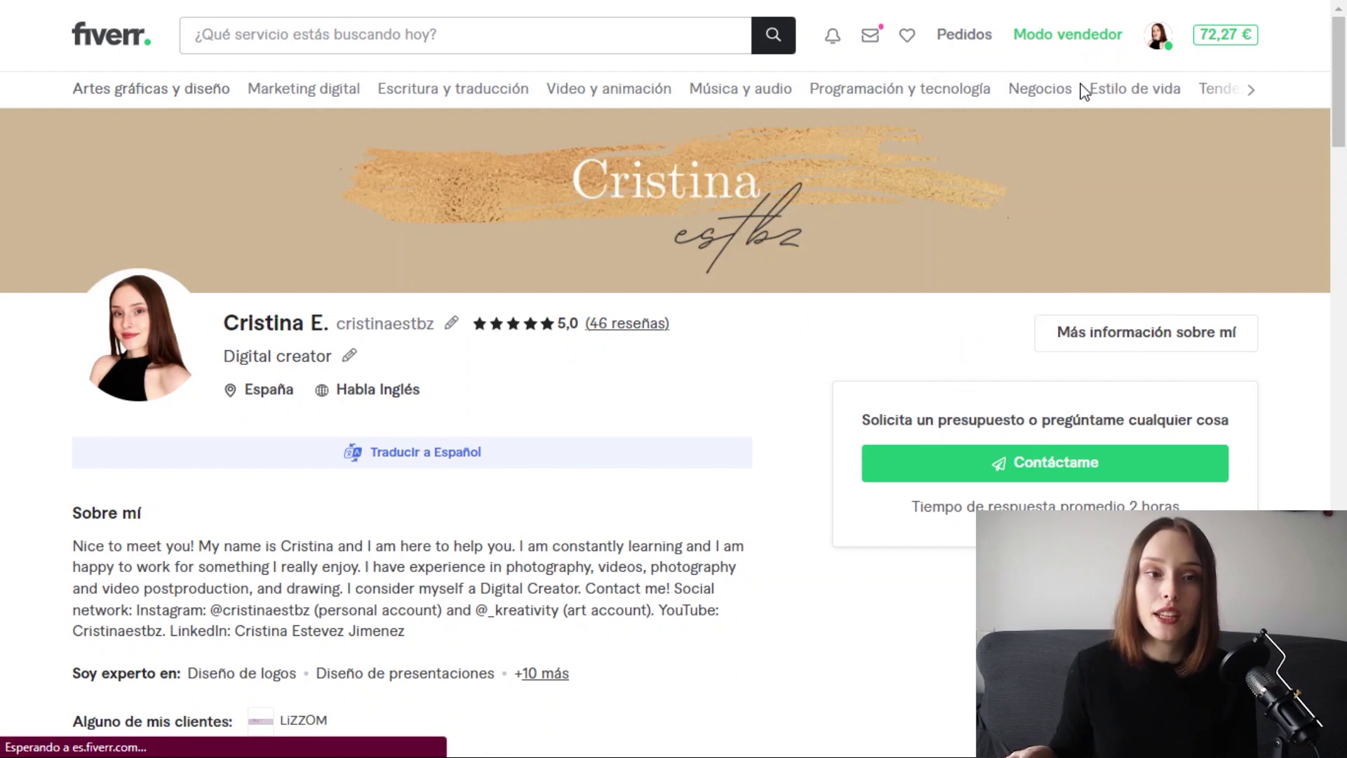
scroll(926, 518, down, 2)
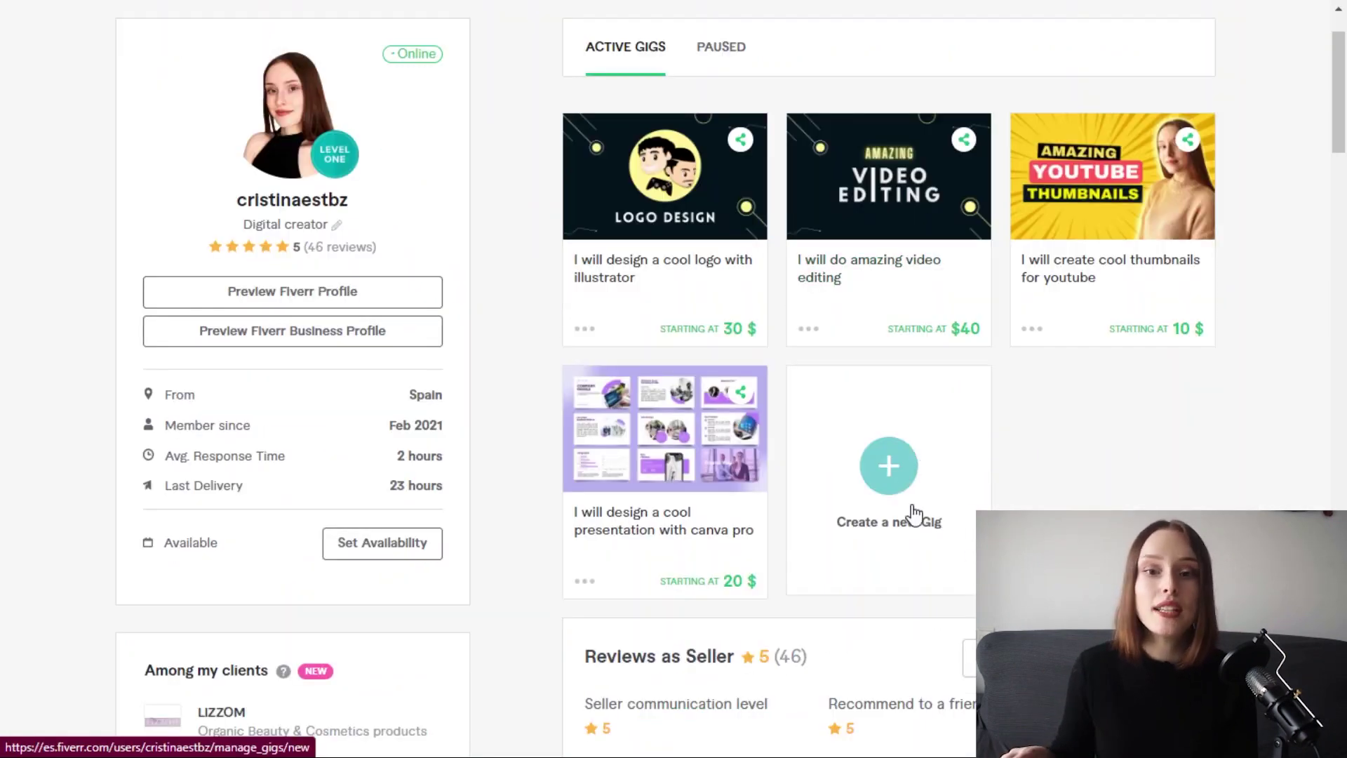
click(890, 469)
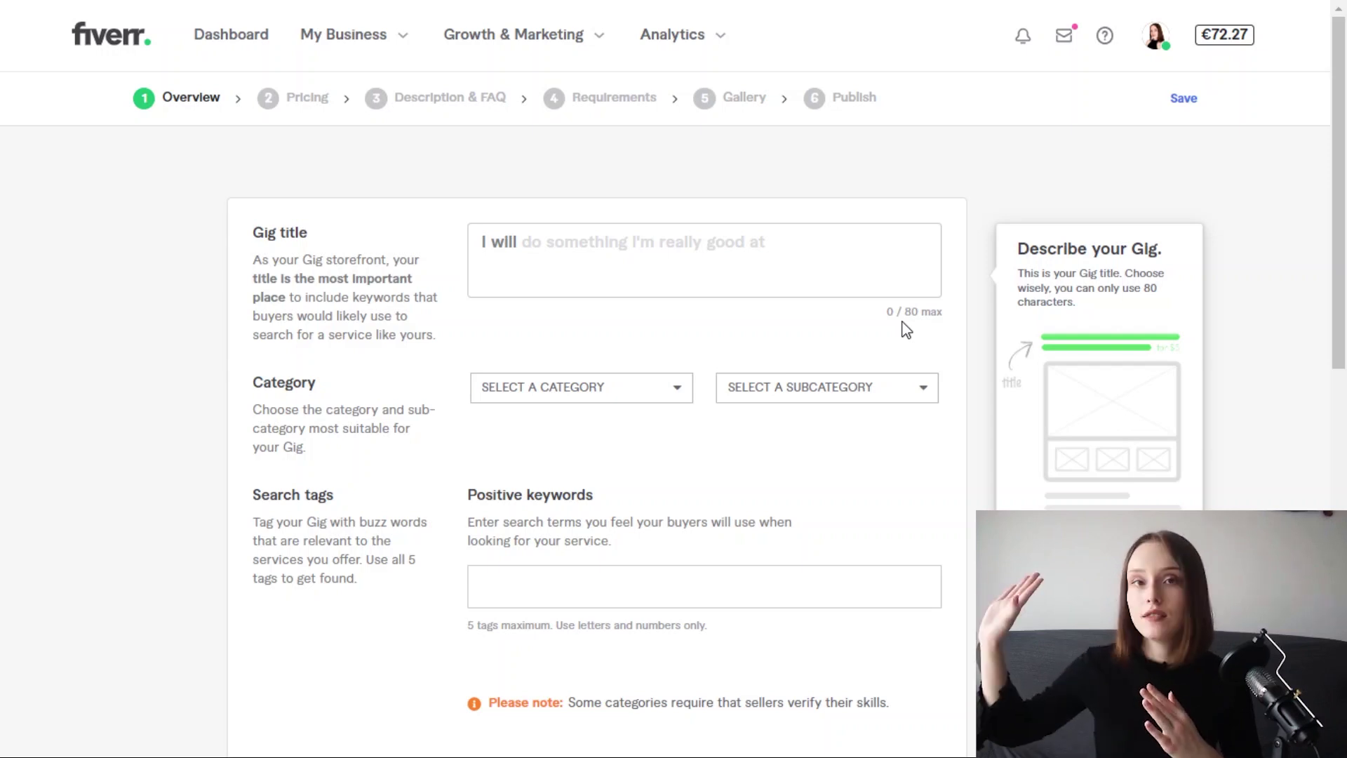
click(553, 242)
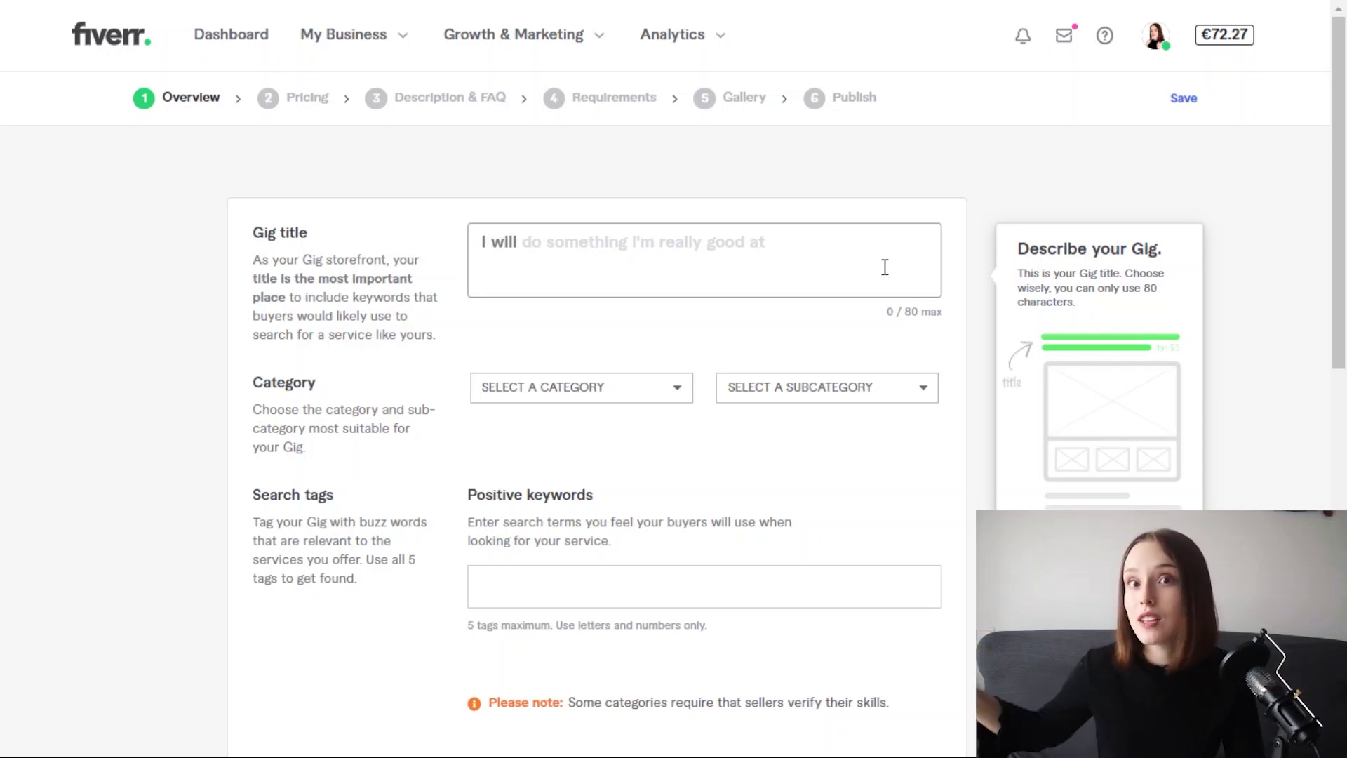
scroll(797, 418, down, 3)
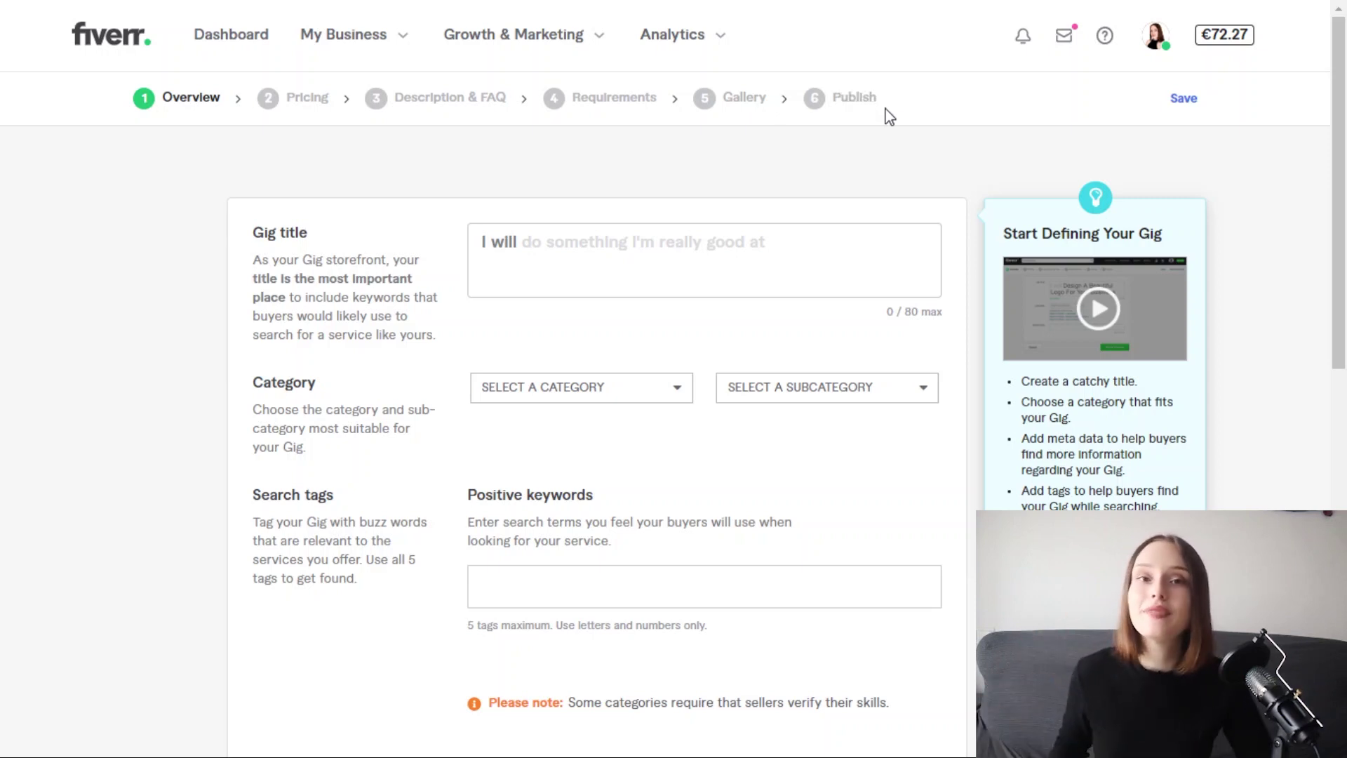
- Leave the gig form for the seller profile and point out the average response time by highlighting its value
click(1158, 38)
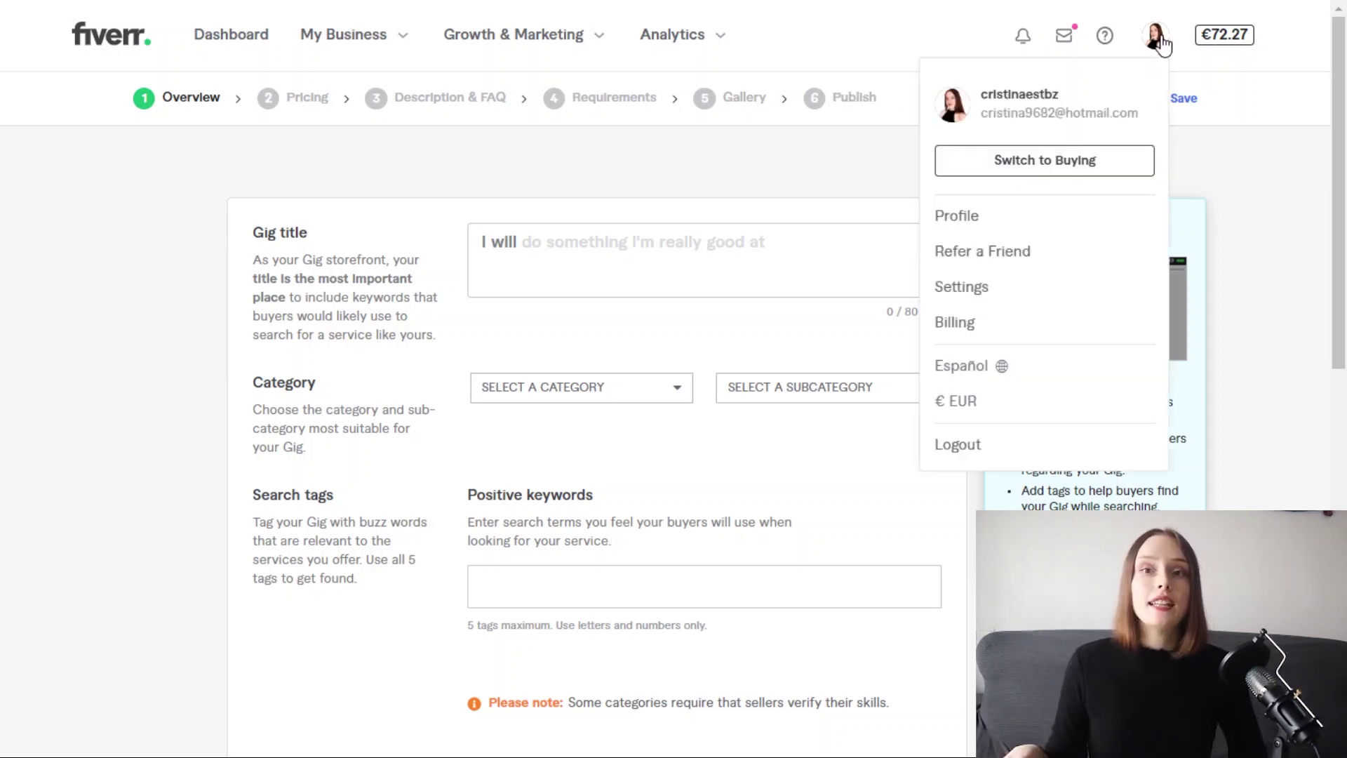
click(993, 225)
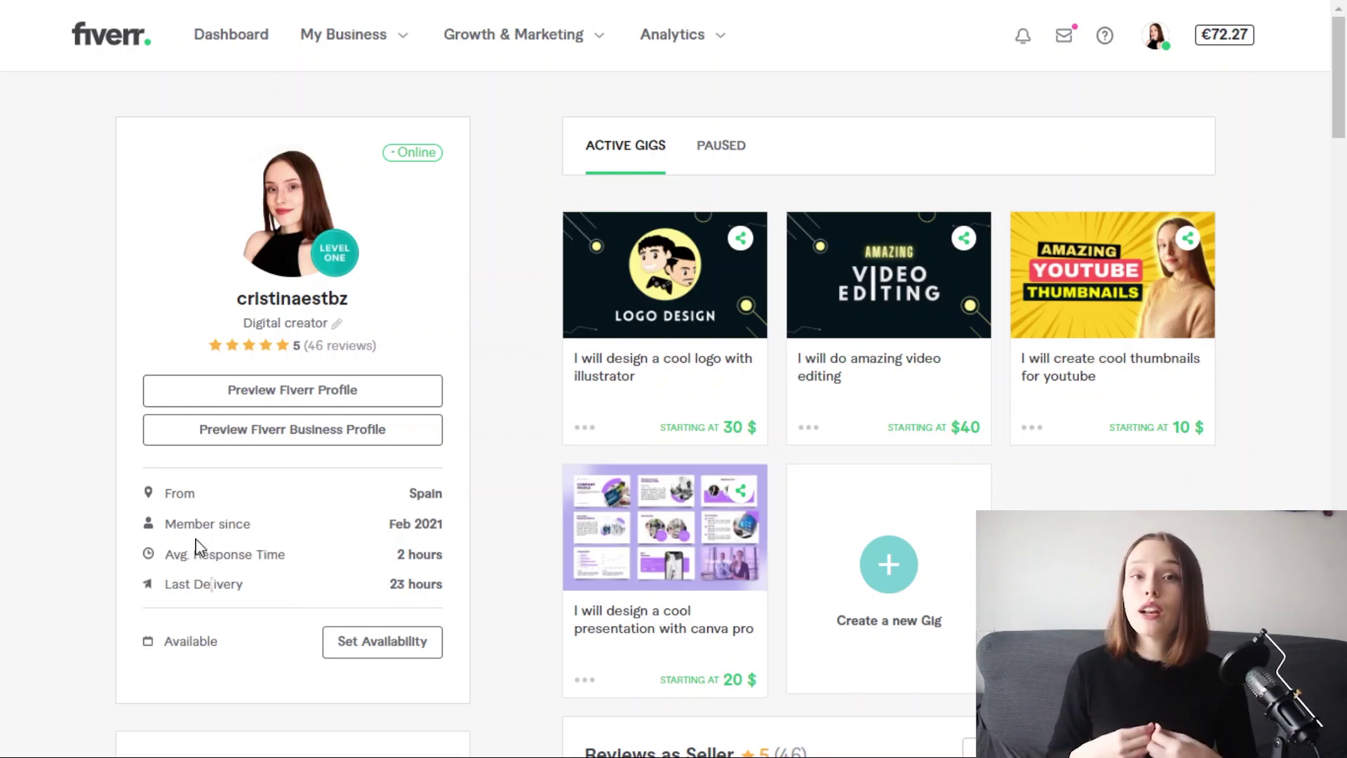
drag(397, 555, 442, 555)
click(442, 555)
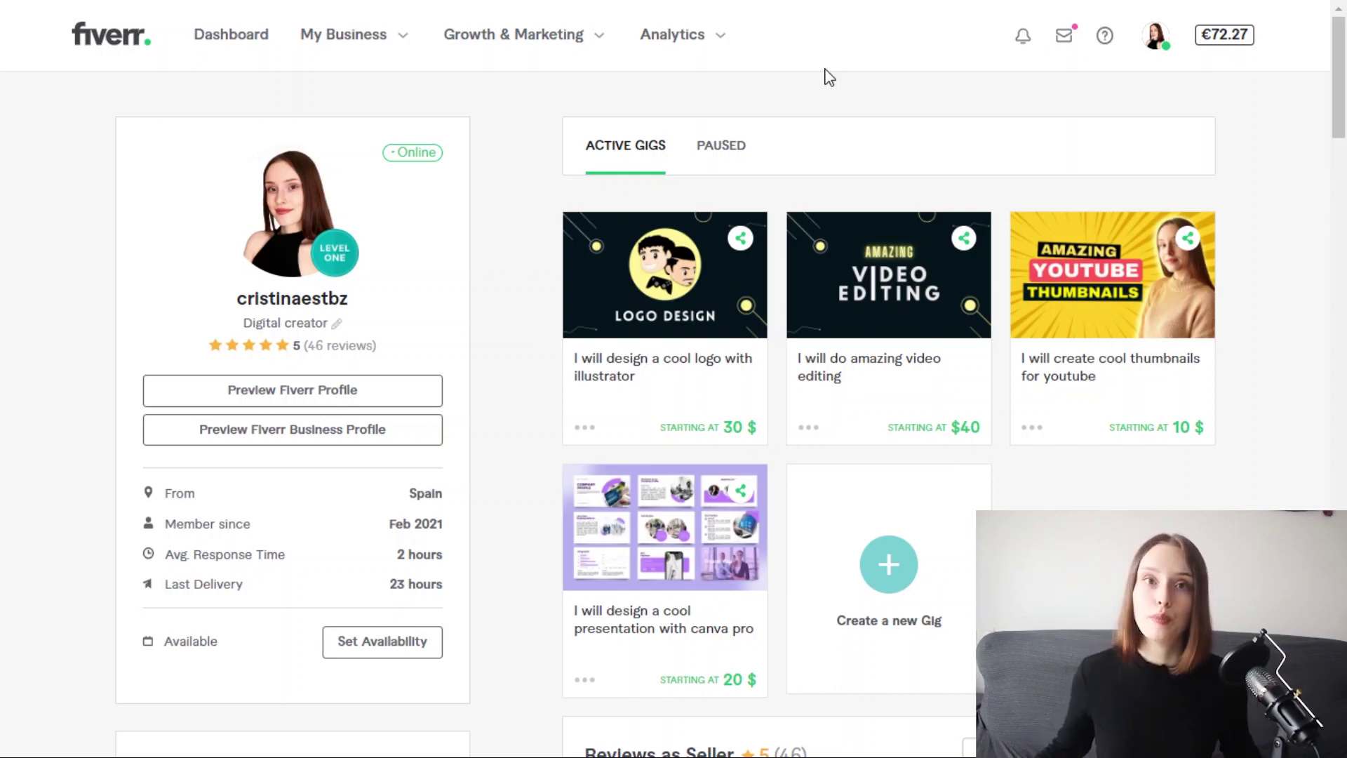
- Look through the seller profile's client list, portfolio and reviews, ending back at the active gigs
scroll(1012, 411, down, 12)
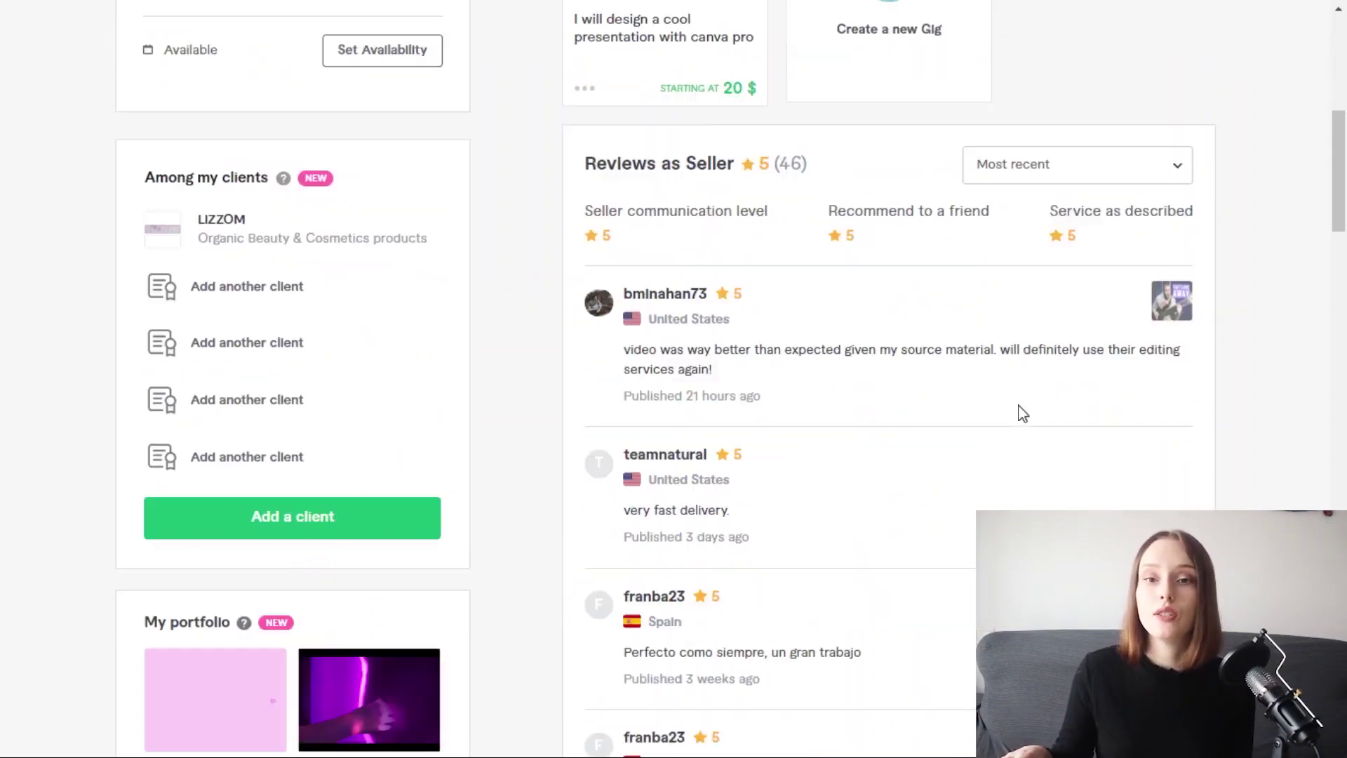
scroll(673, 520, down, 3)
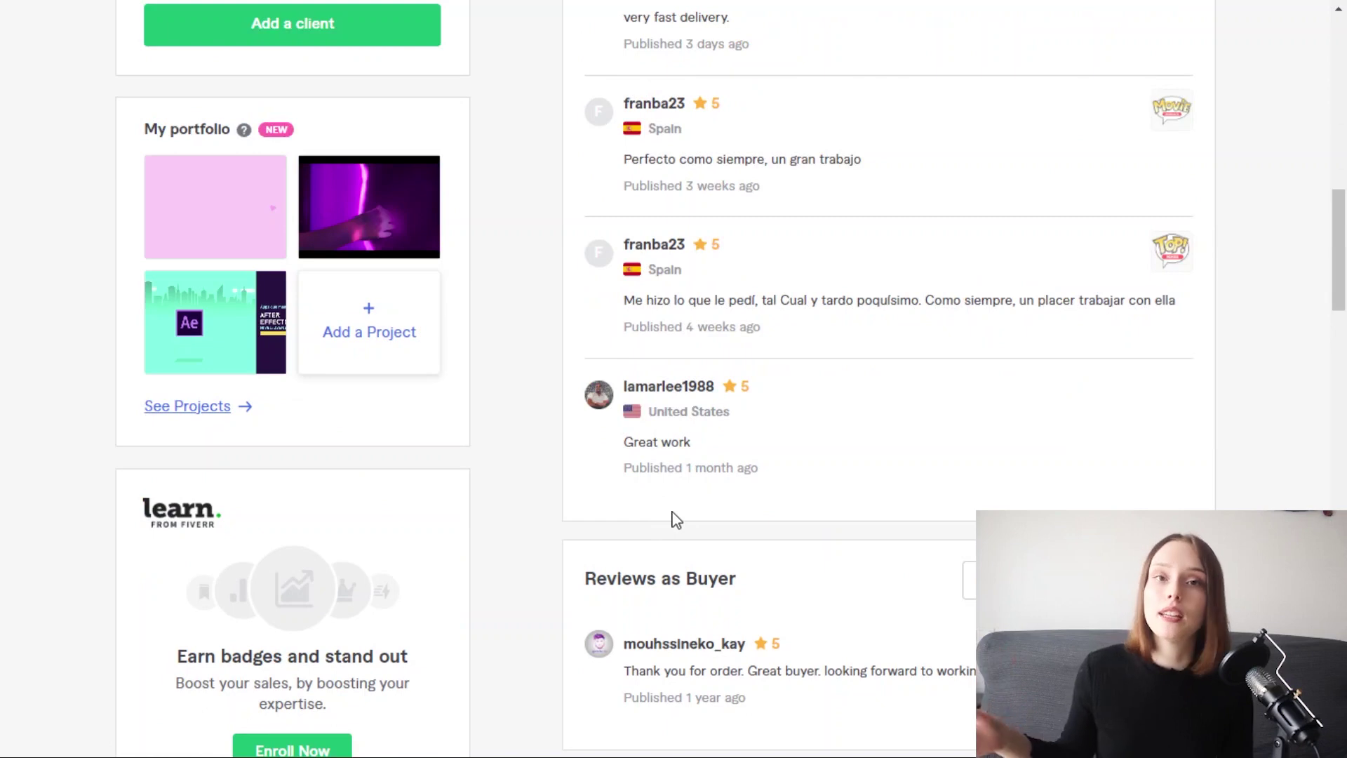
scroll(673, 519, up, 4)
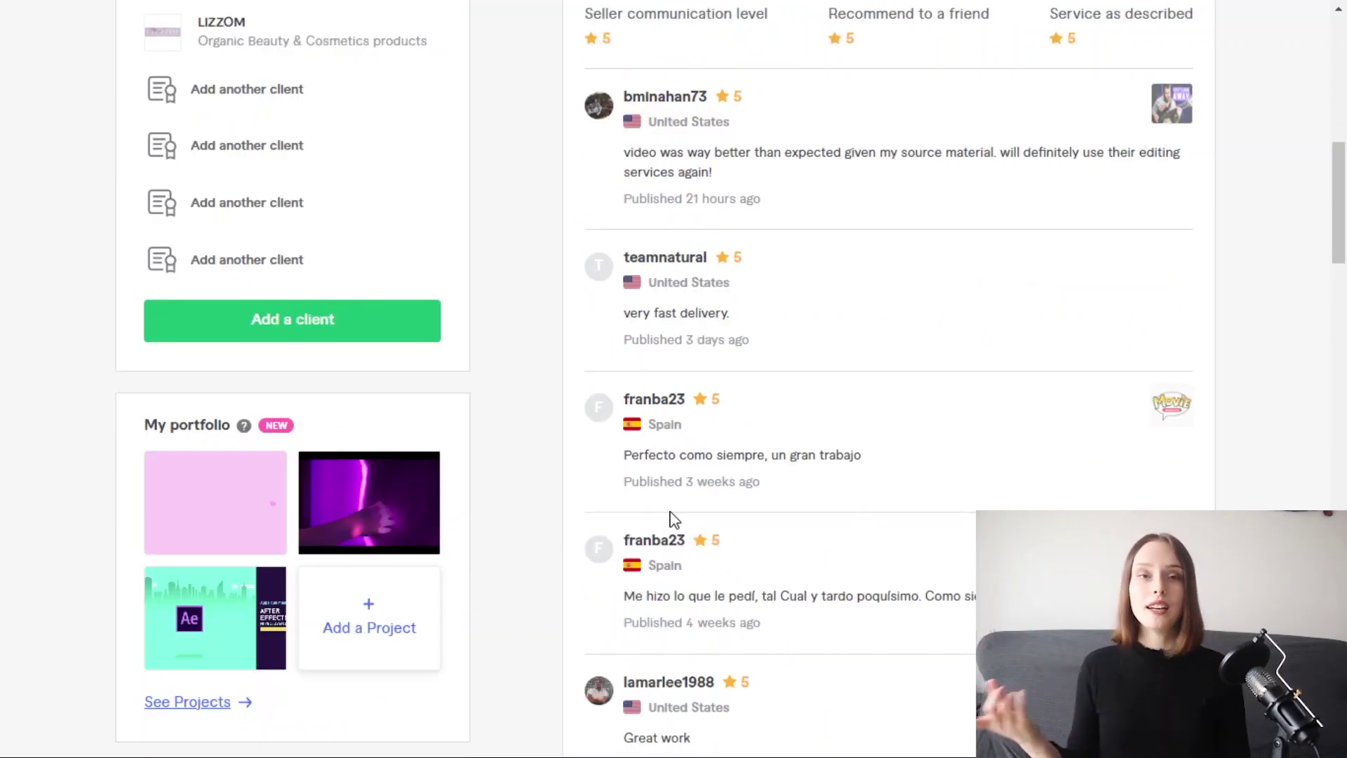
drag(1341, 223, 1343, 100)
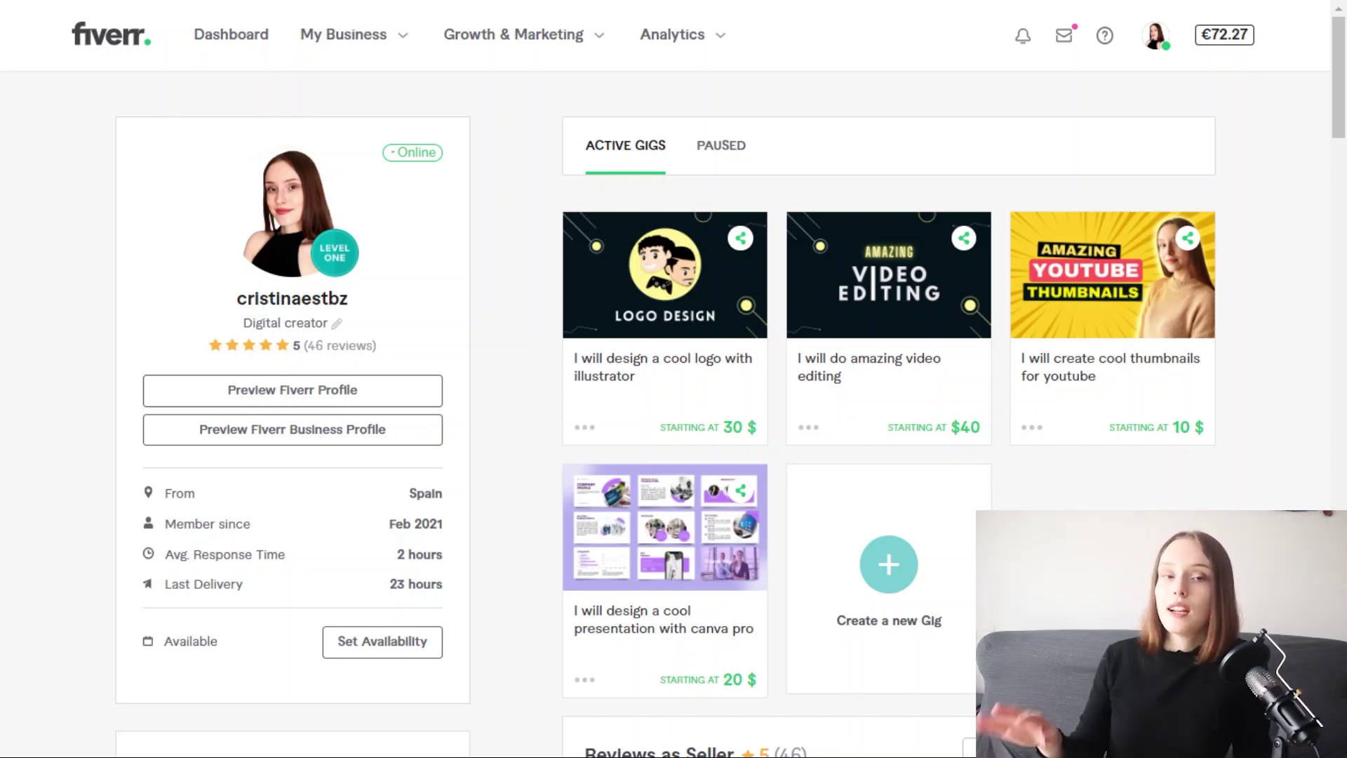
- Open the Buyer Requests page and look through the list of active requests
click(379, 49)
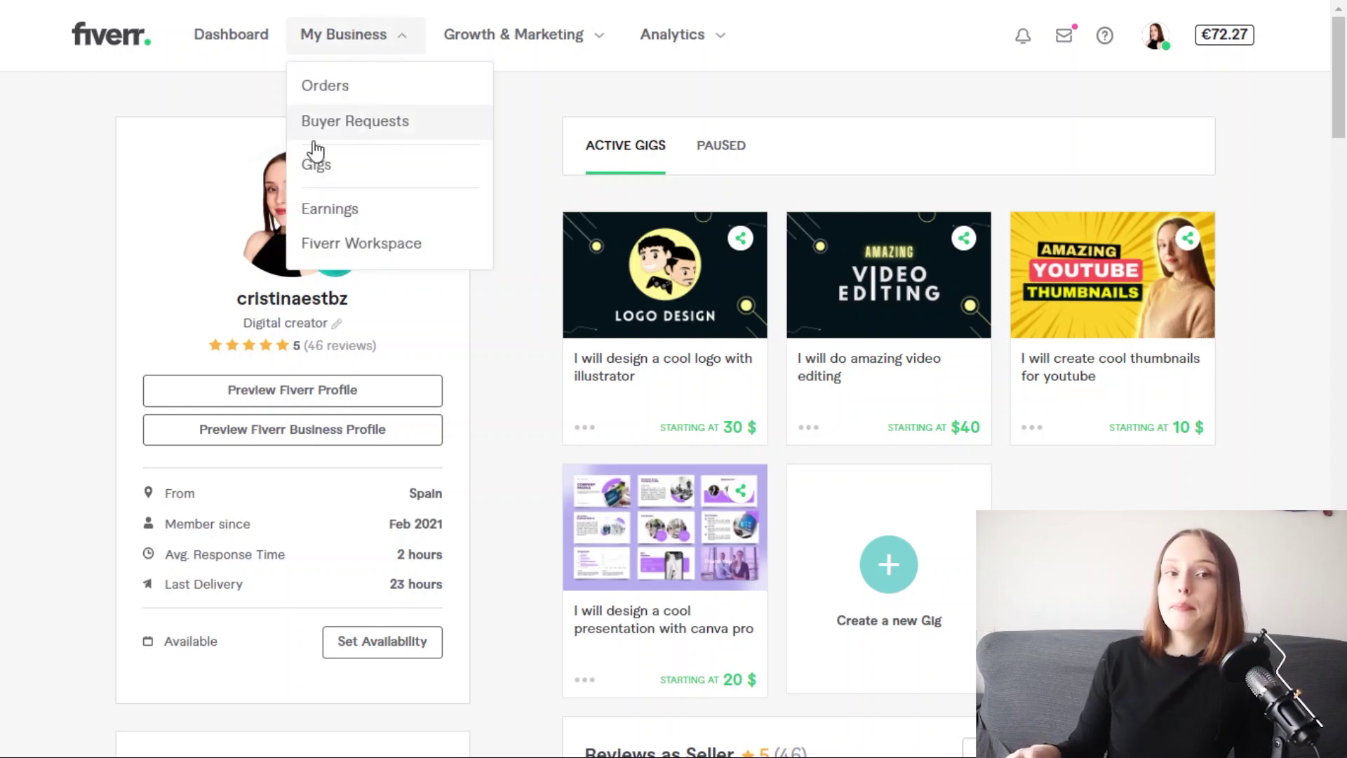
click(388, 133)
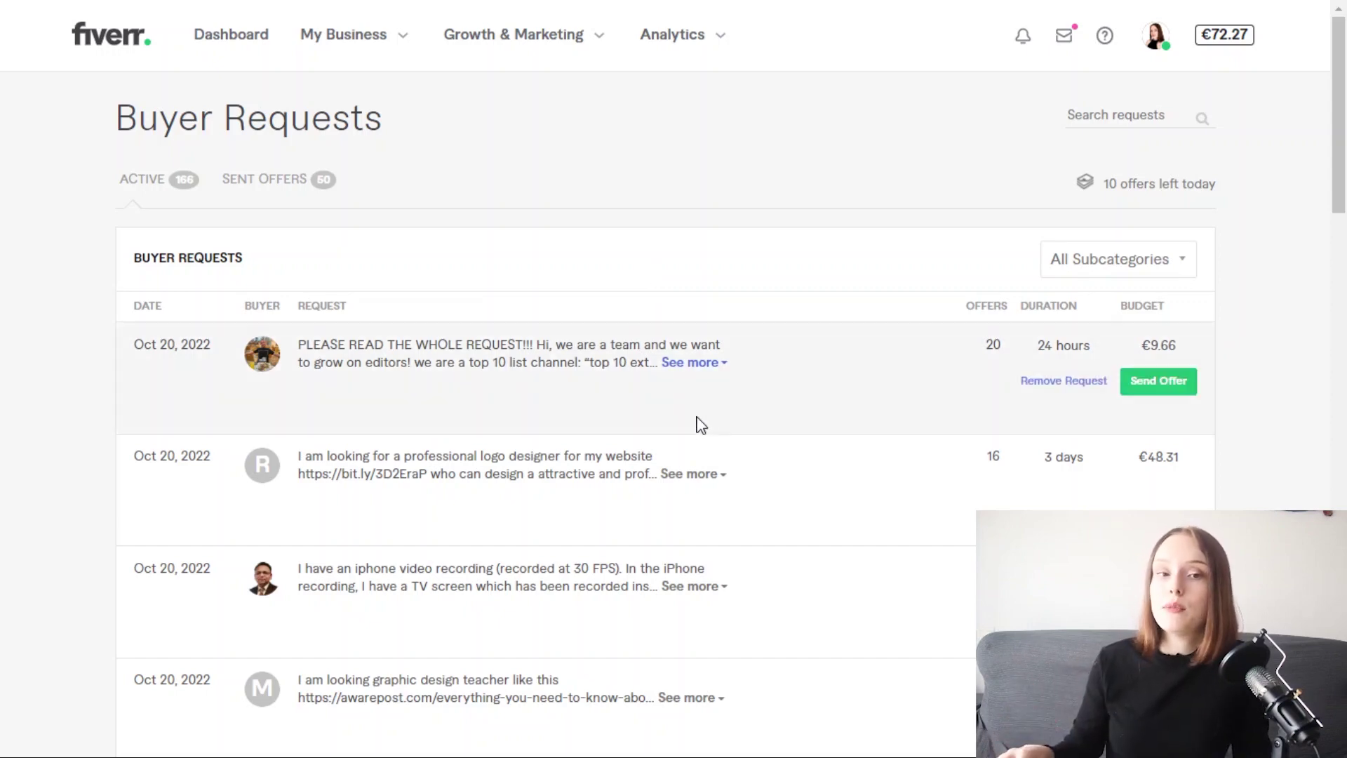
scroll(699, 425, down, 7)
scroll(699, 430, down, 18)
scroll(699, 430, up, 20)
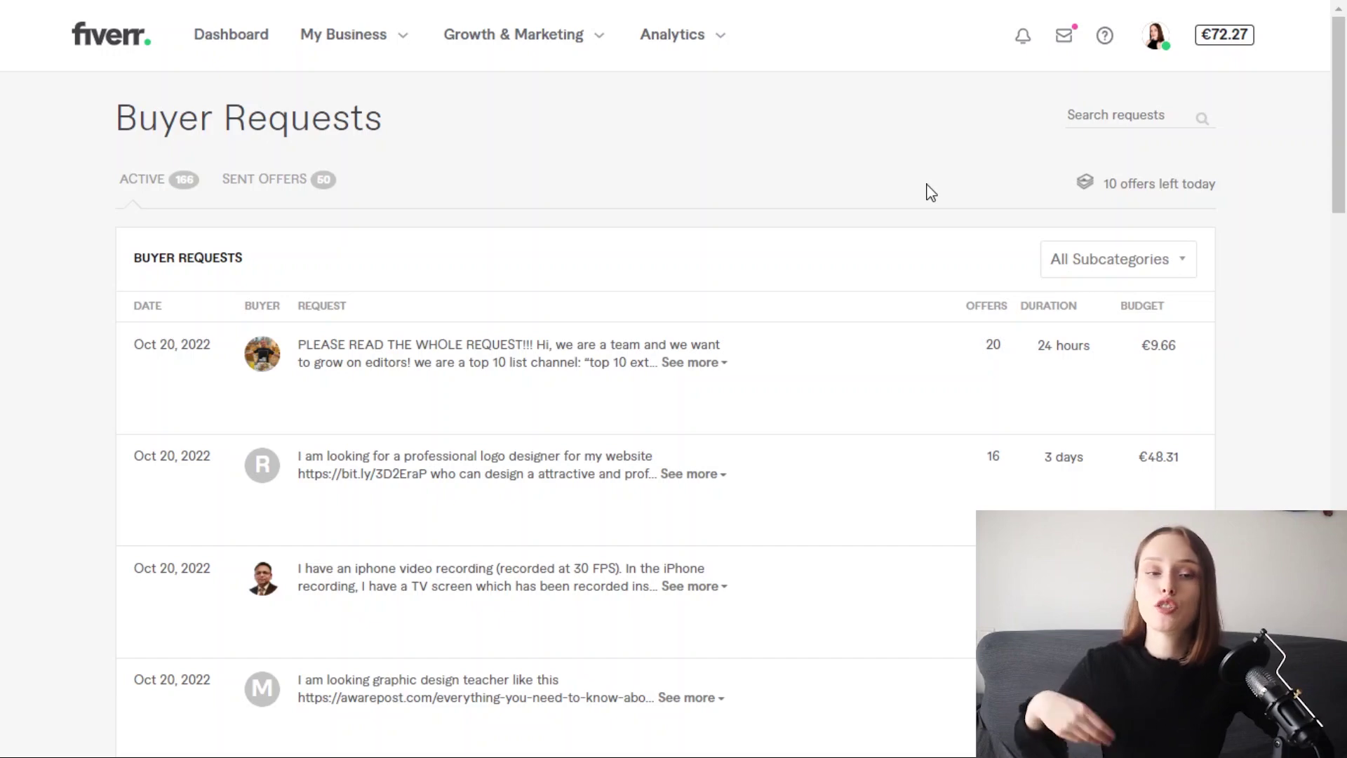
scroll(663, 292, down, 10)
scroll(599, 359, up, 10)
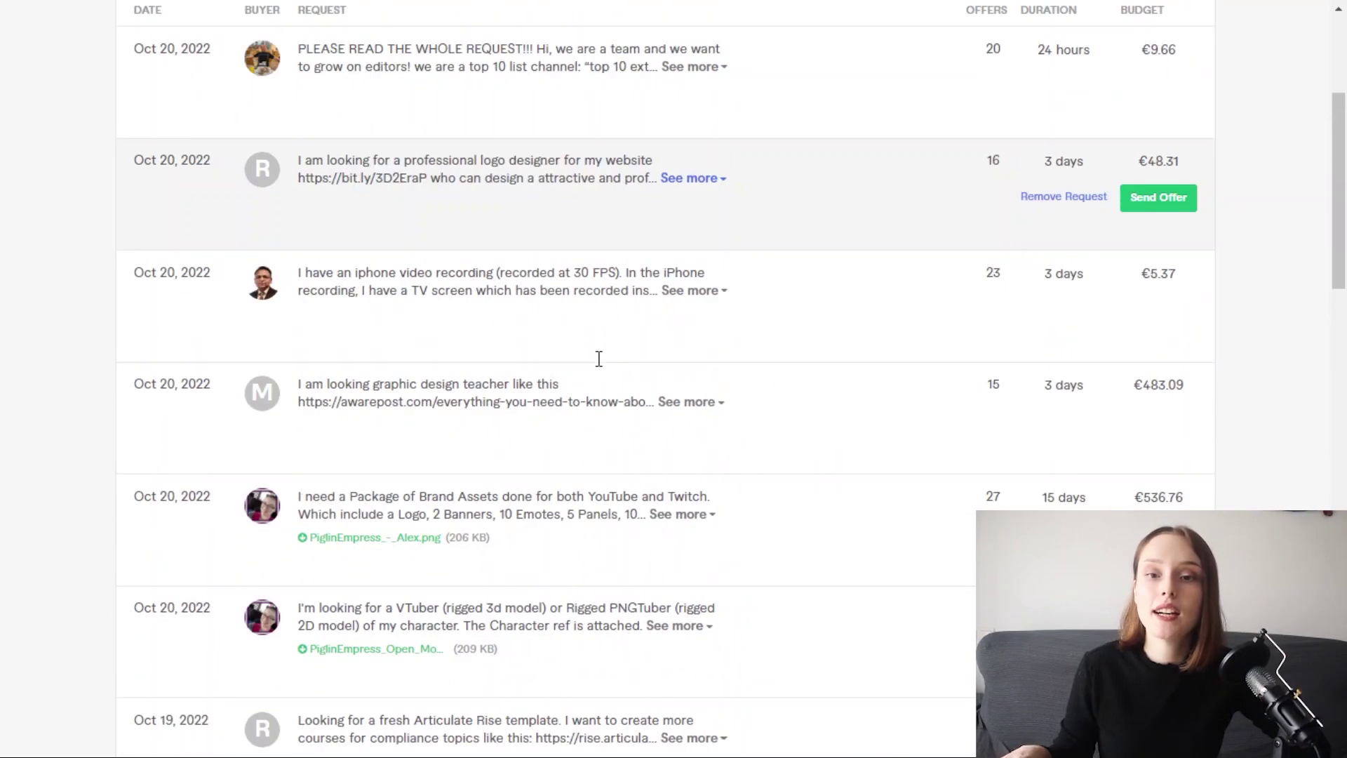
- Start an offer for the first buyer request with the "I will do amazing video editing" gig and bring up its offer details
mouse_move(1107, 421)
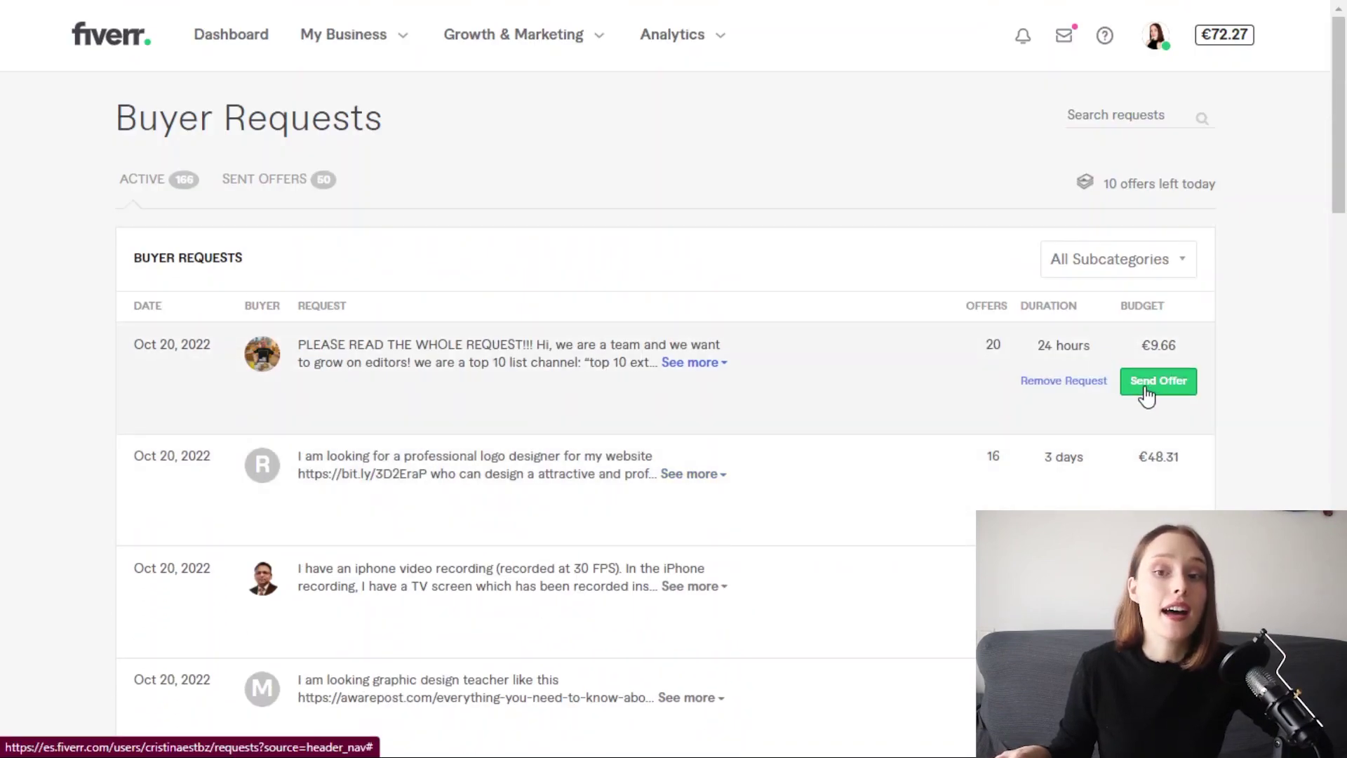
click(1151, 393)
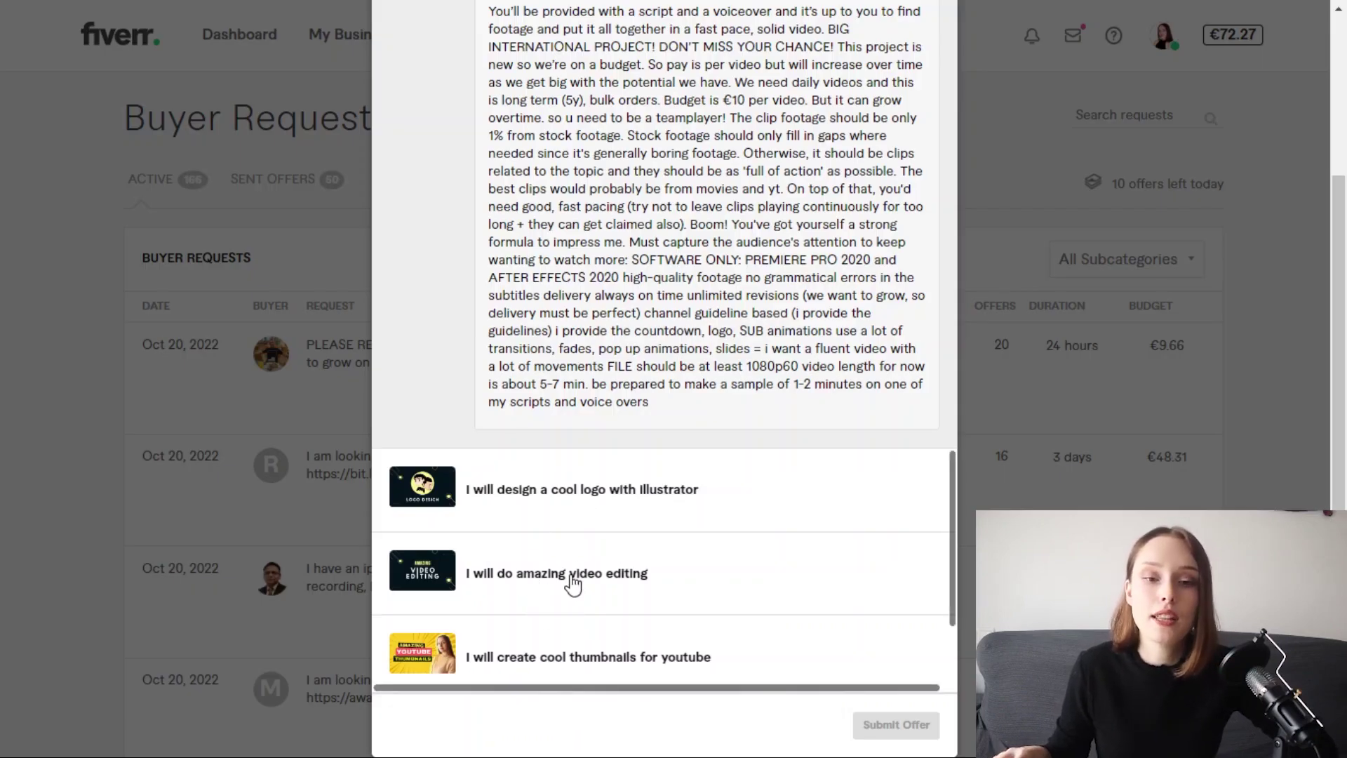
click(499, 579)
click(562, 499)
scroll(565, 516, down, 3)
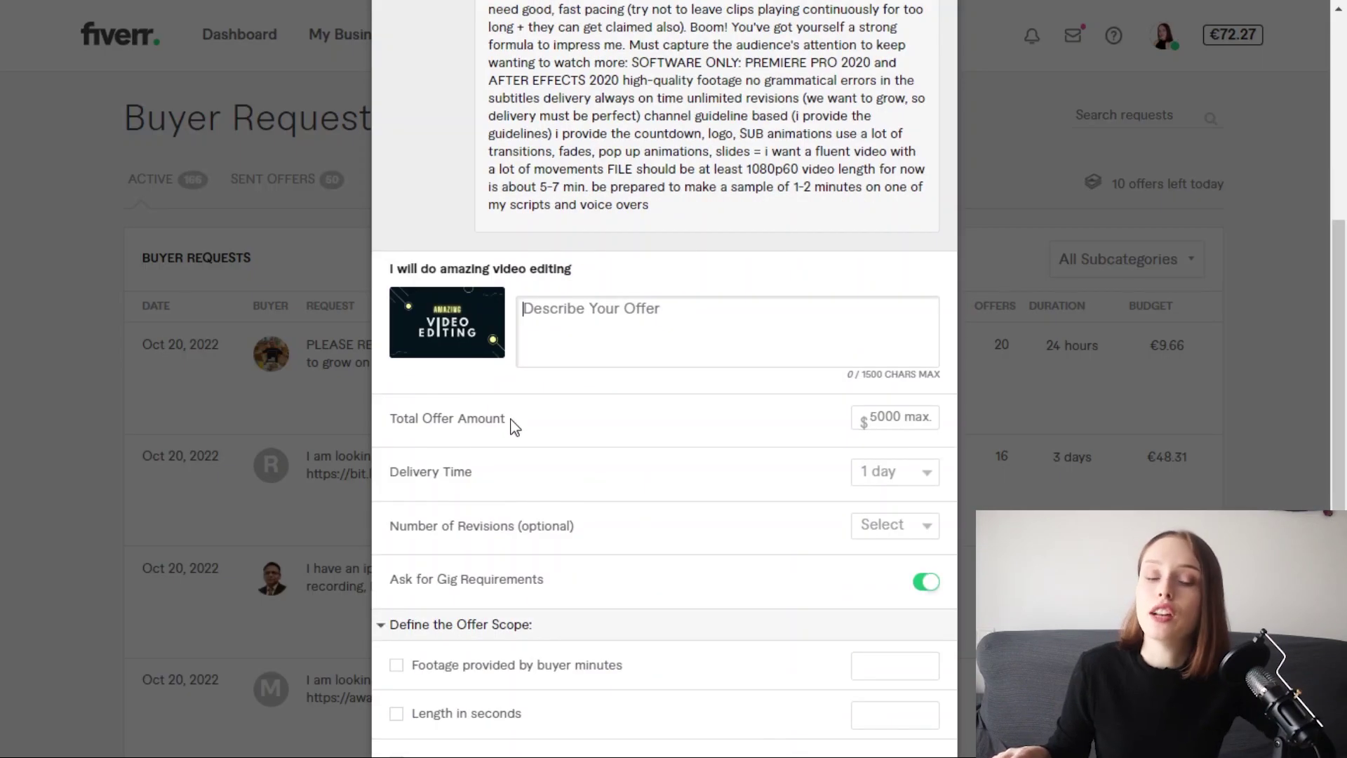
- Review the offer form's amount, delivery time, revisions and scope options, close it without sending, and point out the remaining daily offers
scroll(702, 337, down, 3)
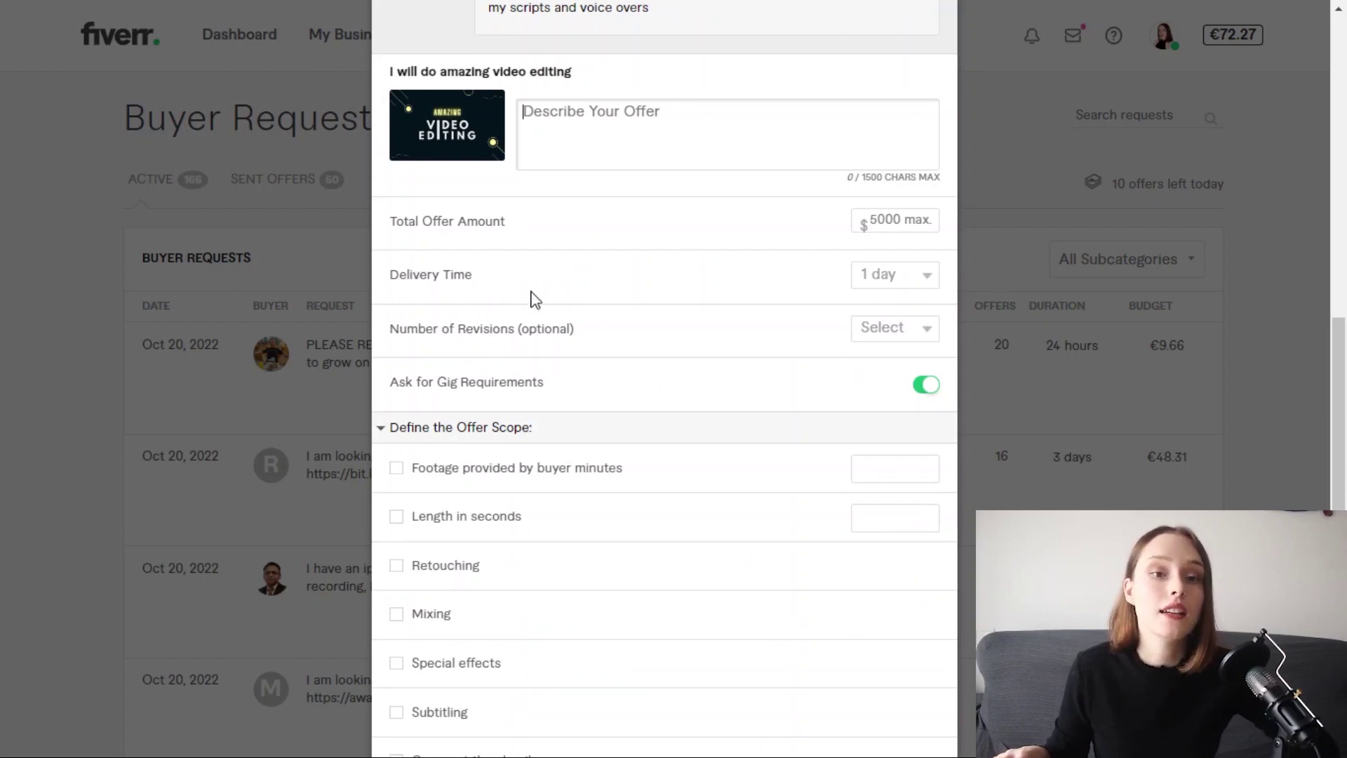
click(1158, 342)
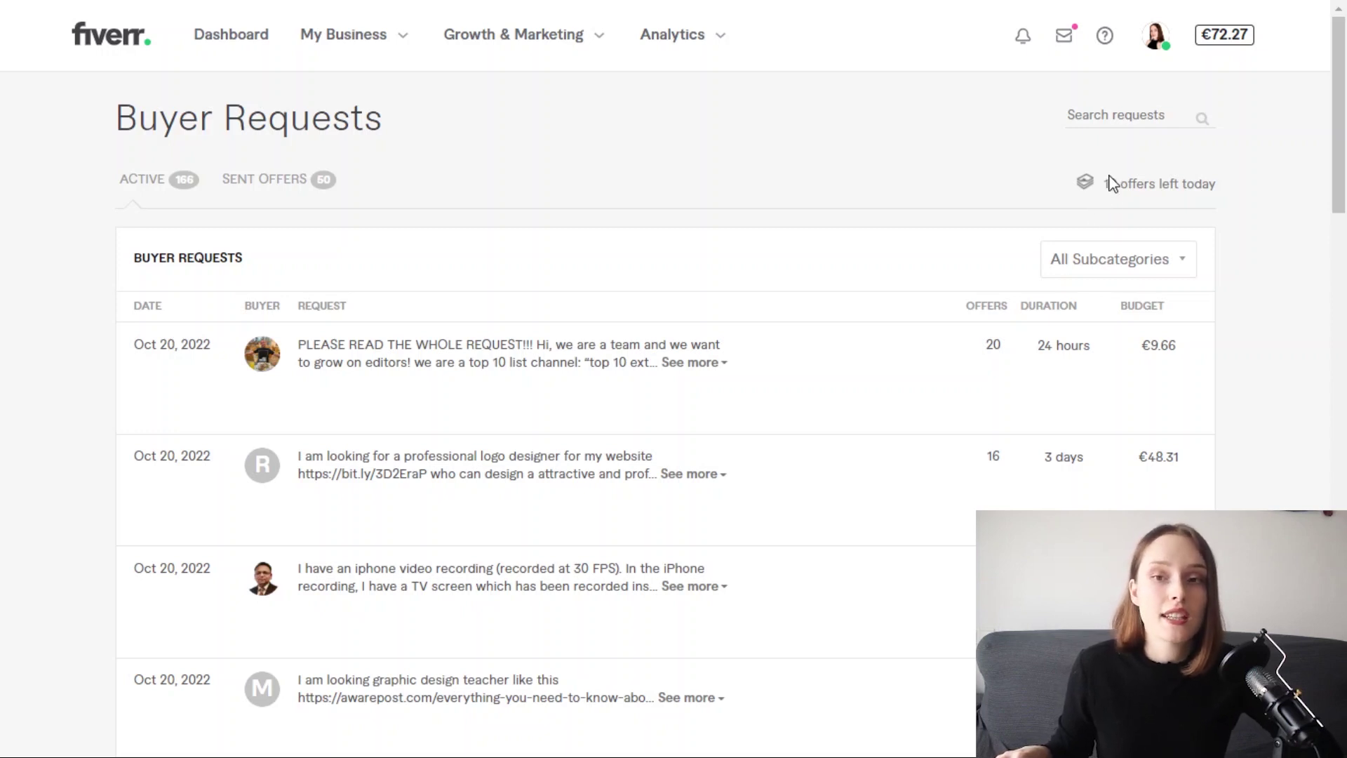
click(1118, 184)
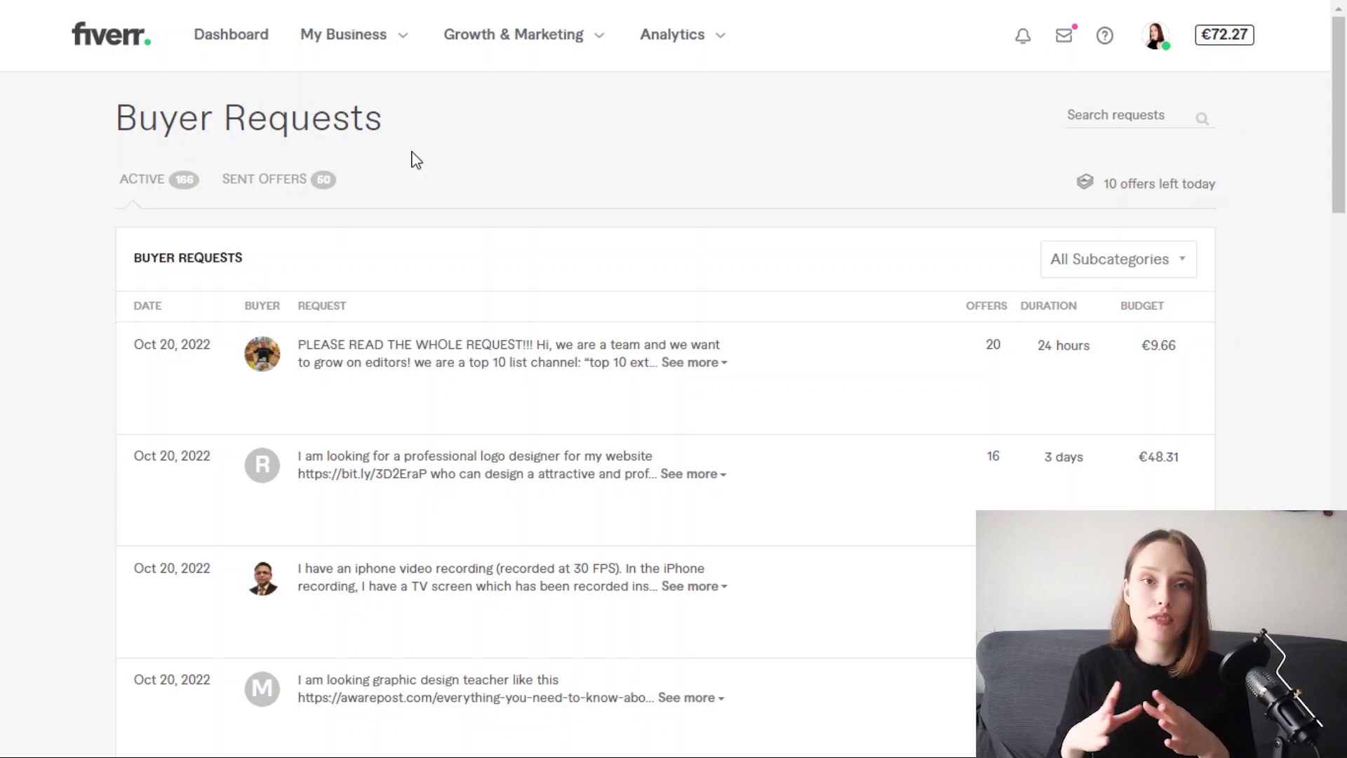
- Browse the older active buyer requests and return to the start of the Buyer Requests list
scroll(404, 322, down, 20)
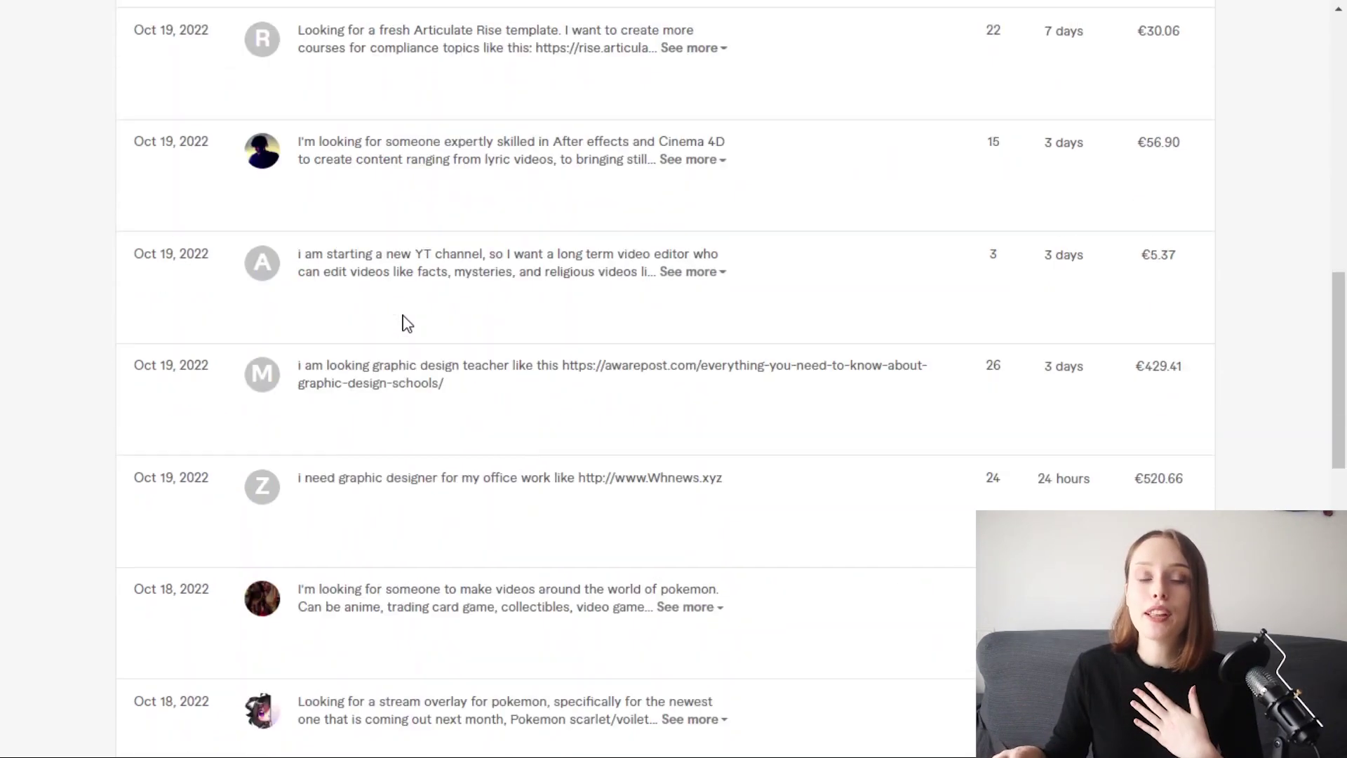
scroll(404, 323, up, 20)
scroll(404, 322, up, 2)
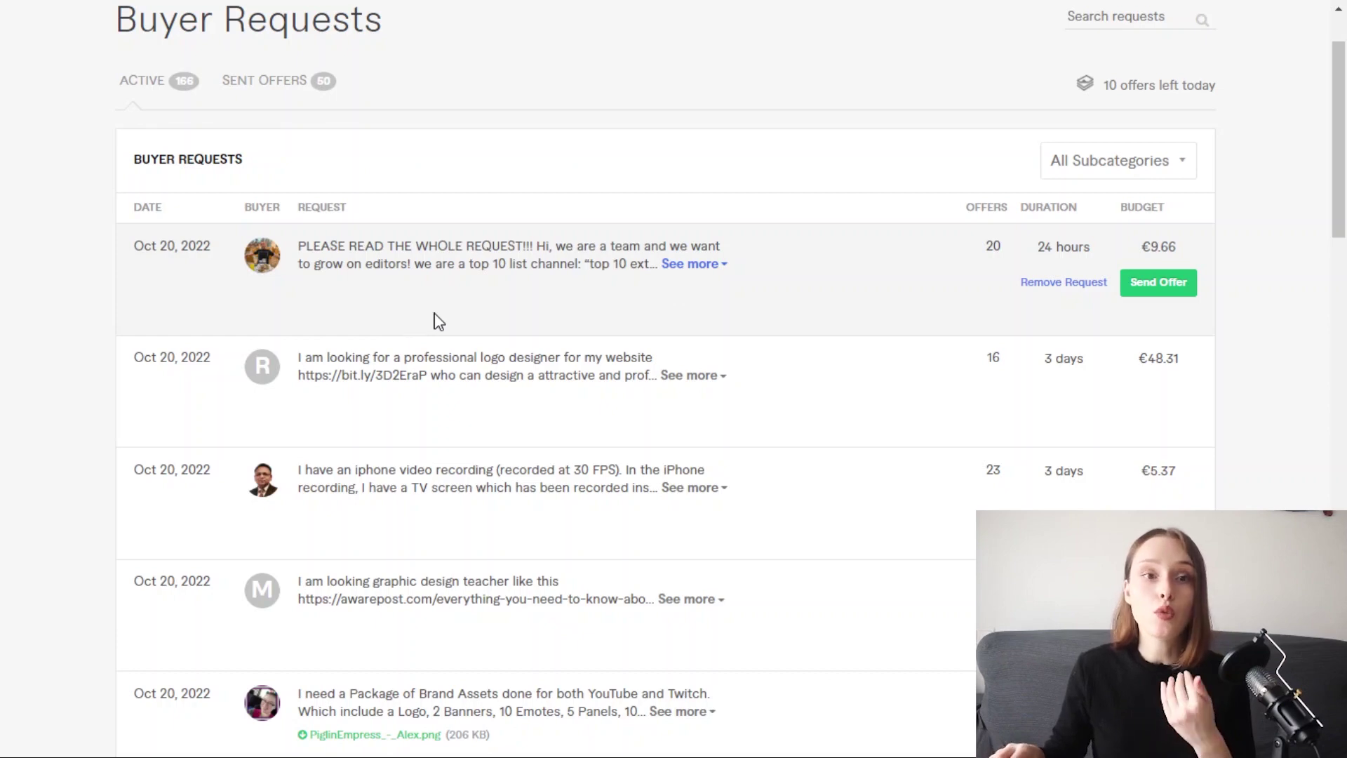
scroll(435, 333, down, 15)
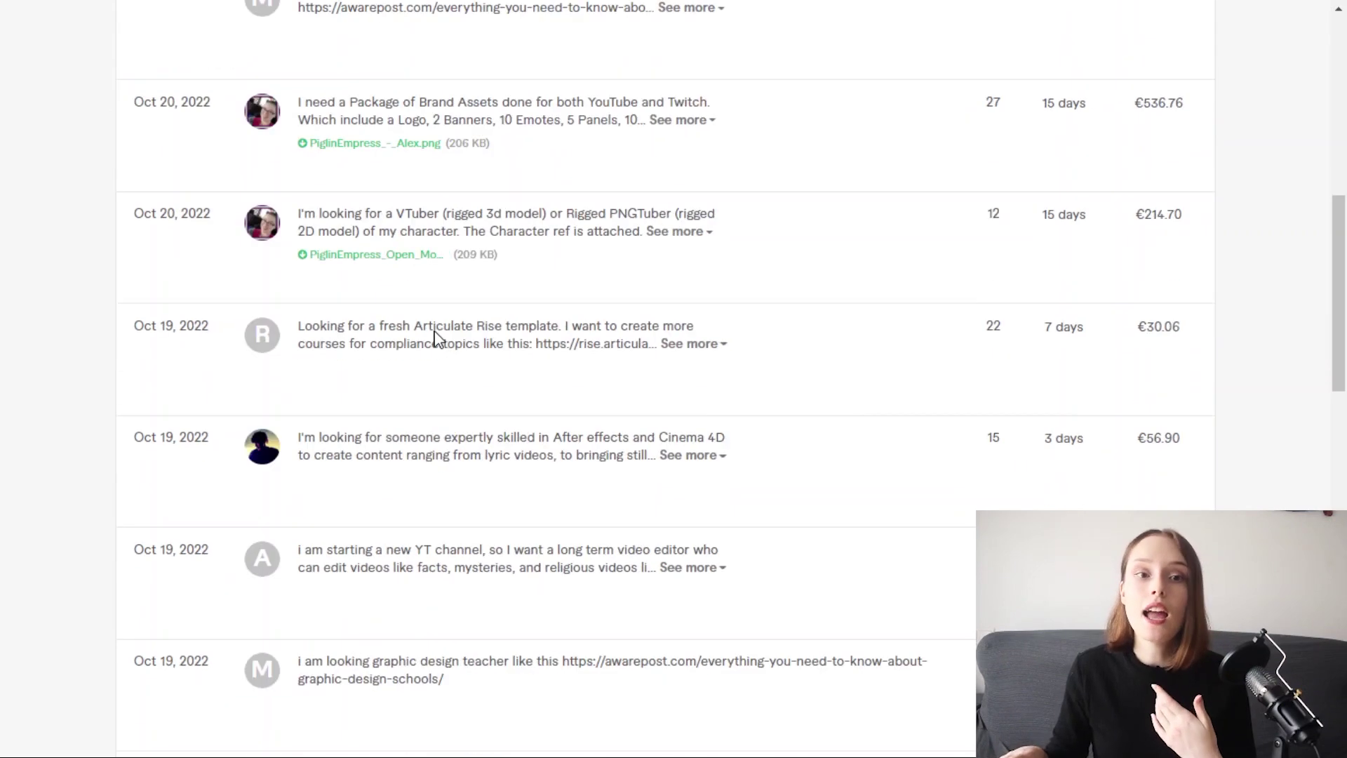
scroll(436, 332, down, 8)
scroll(671, 442, up, 10)
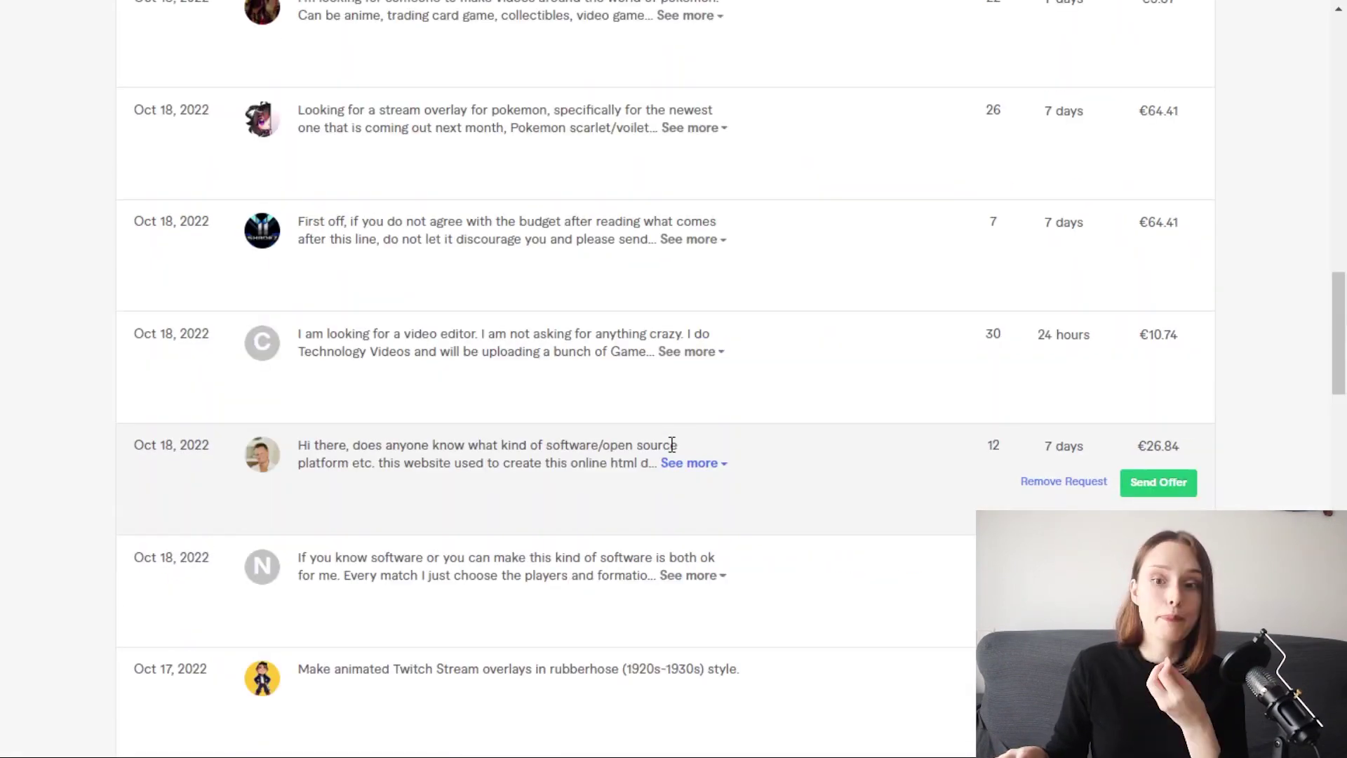
scroll(710, 436, up, 15)
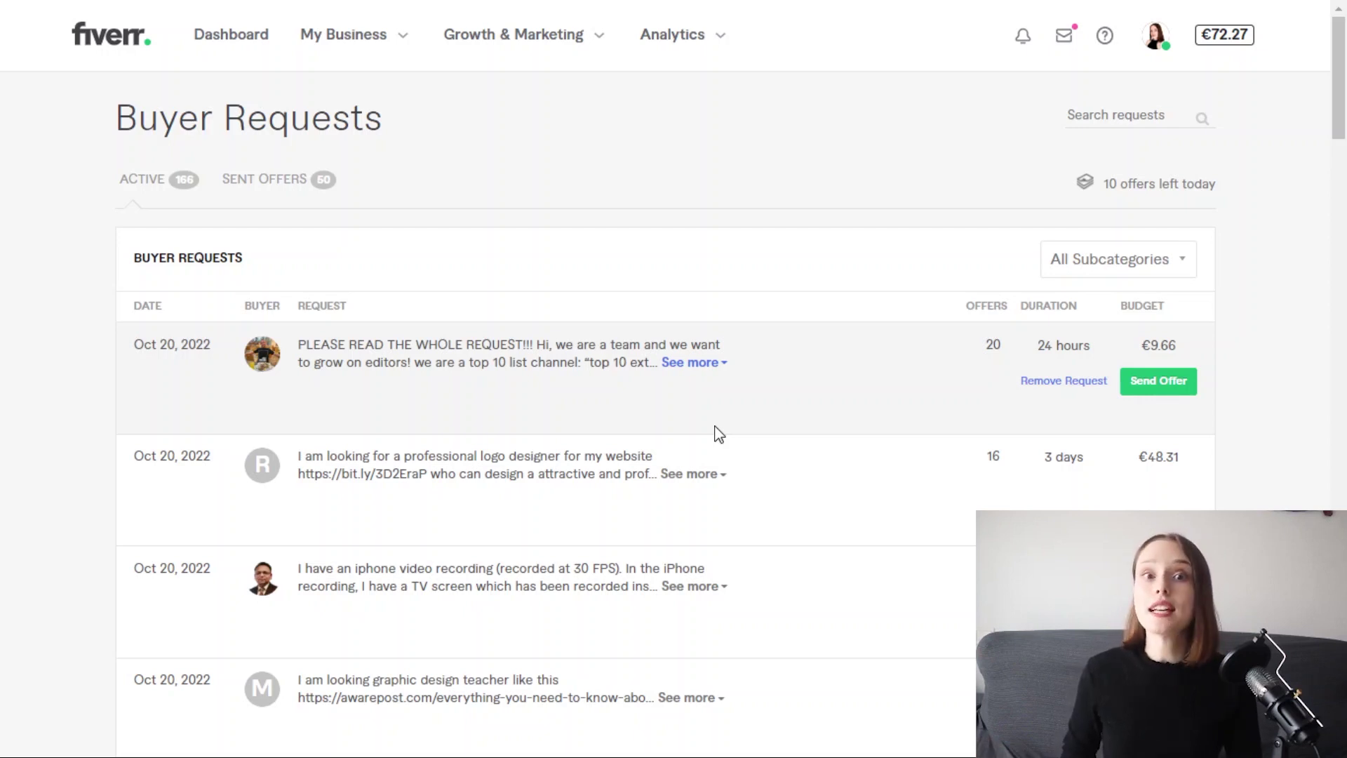
- Open the Promoted Gigs page, review its ad overview and gig performance, and highlight the promotional credit amount
click(500, 36)
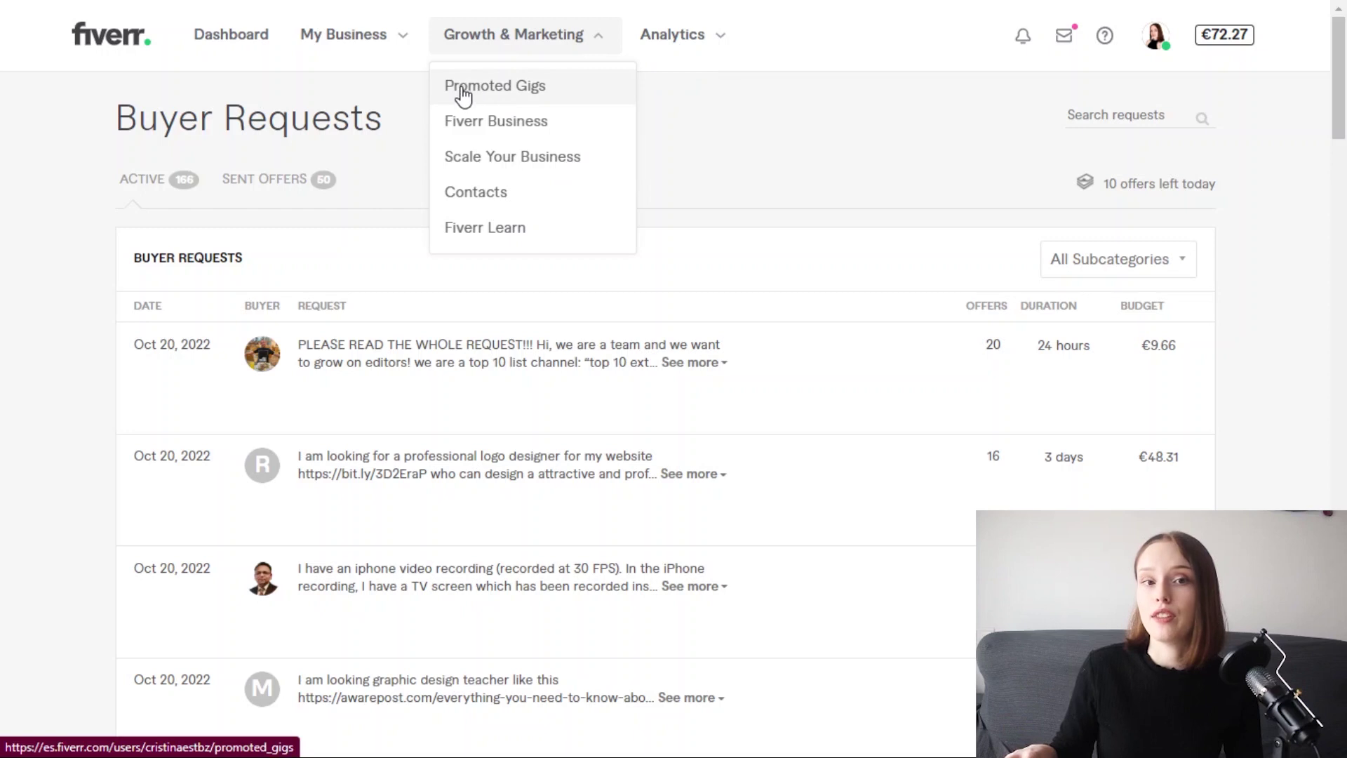
click(499, 101)
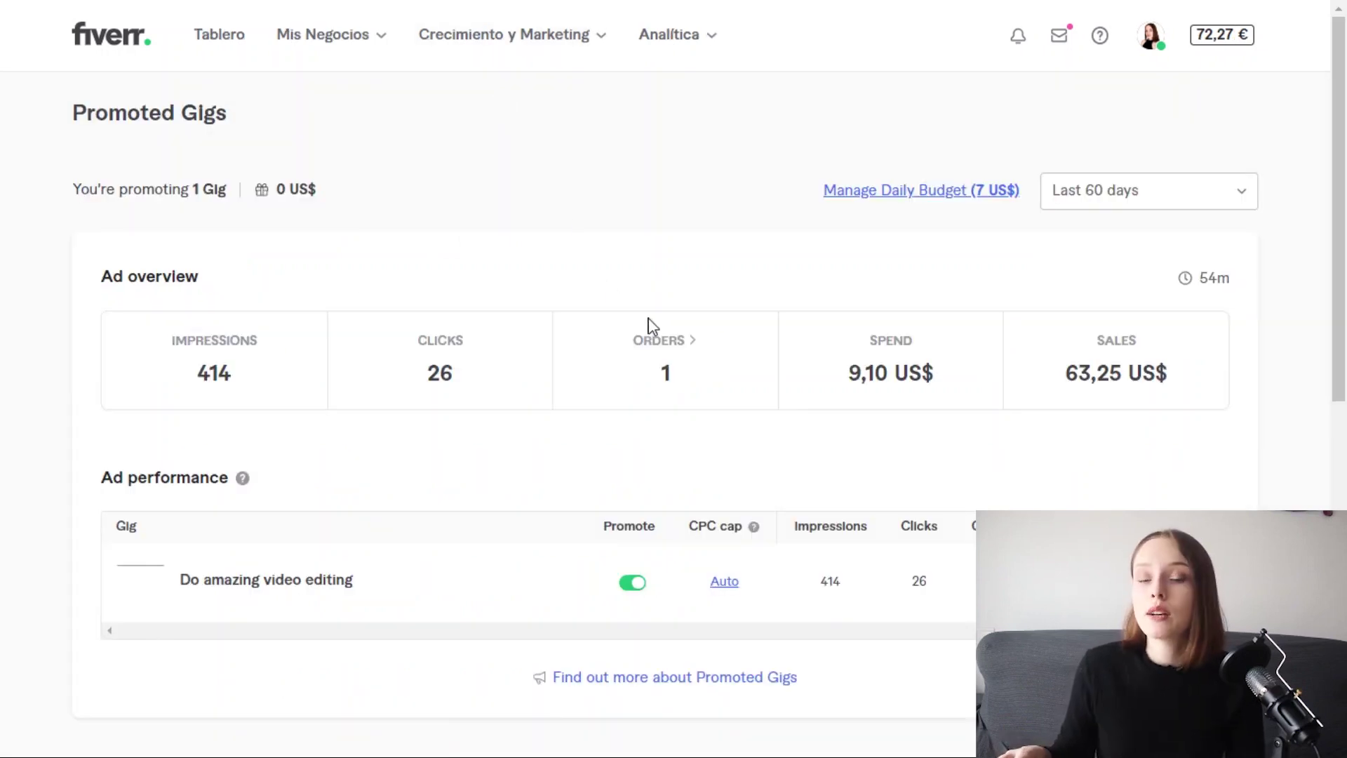
scroll(653, 333, down, 1)
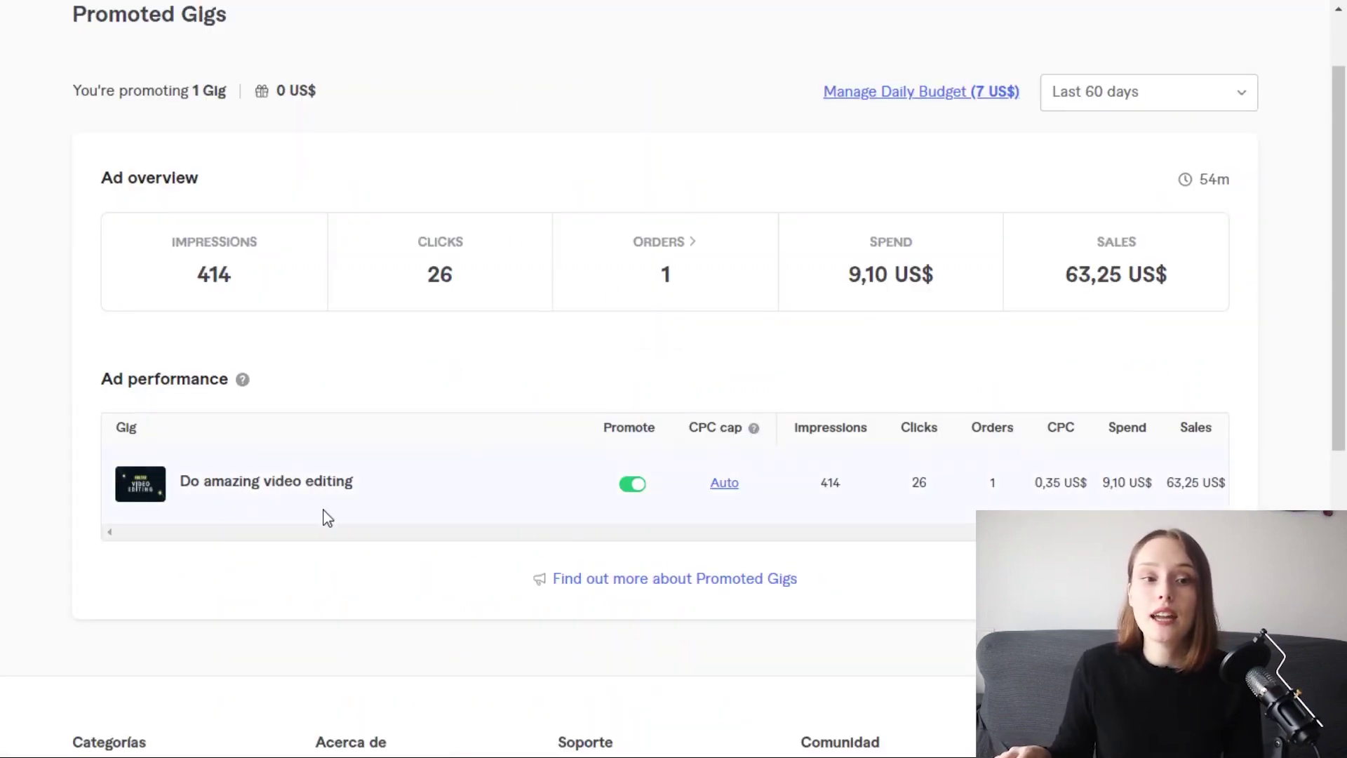
scroll(306, 505, up, 1)
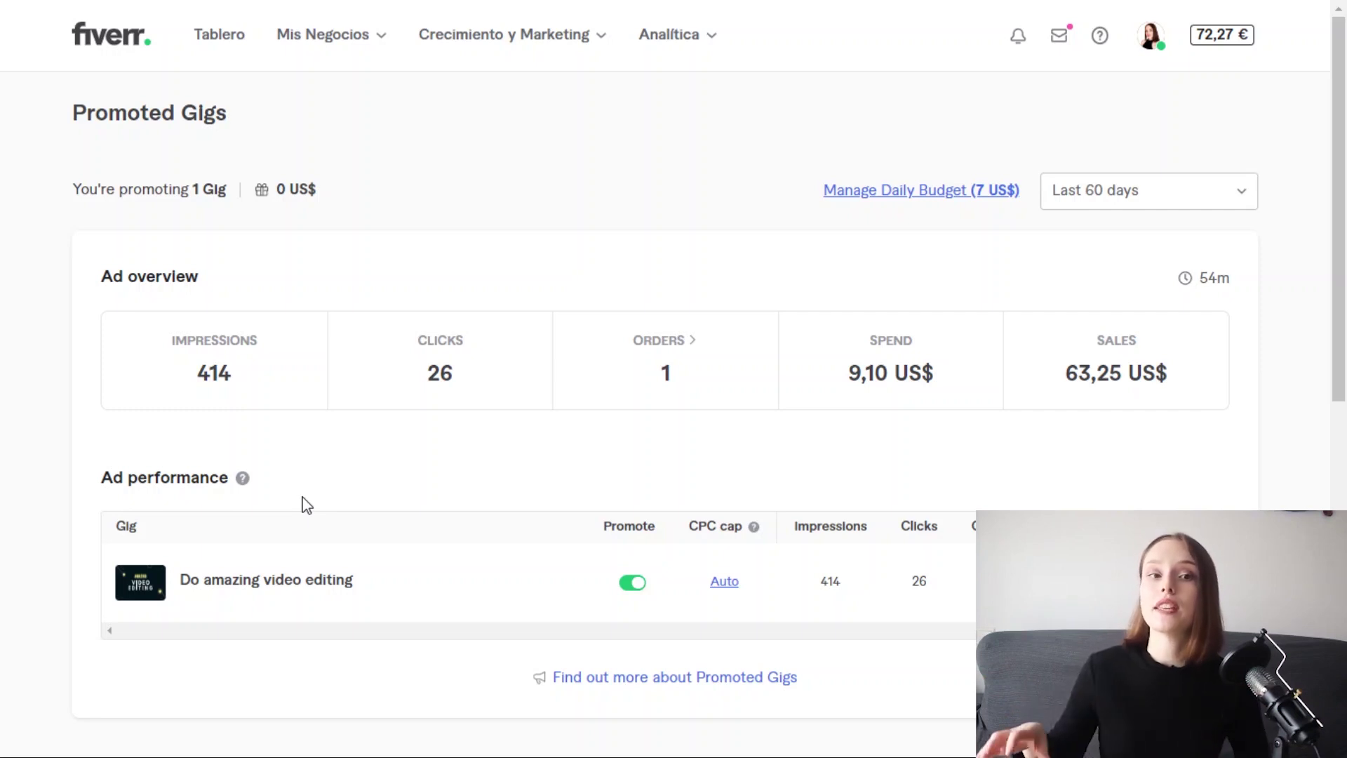
mouse_move(294, 195)
drag(317, 190, 264, 199)
click(317, 211)
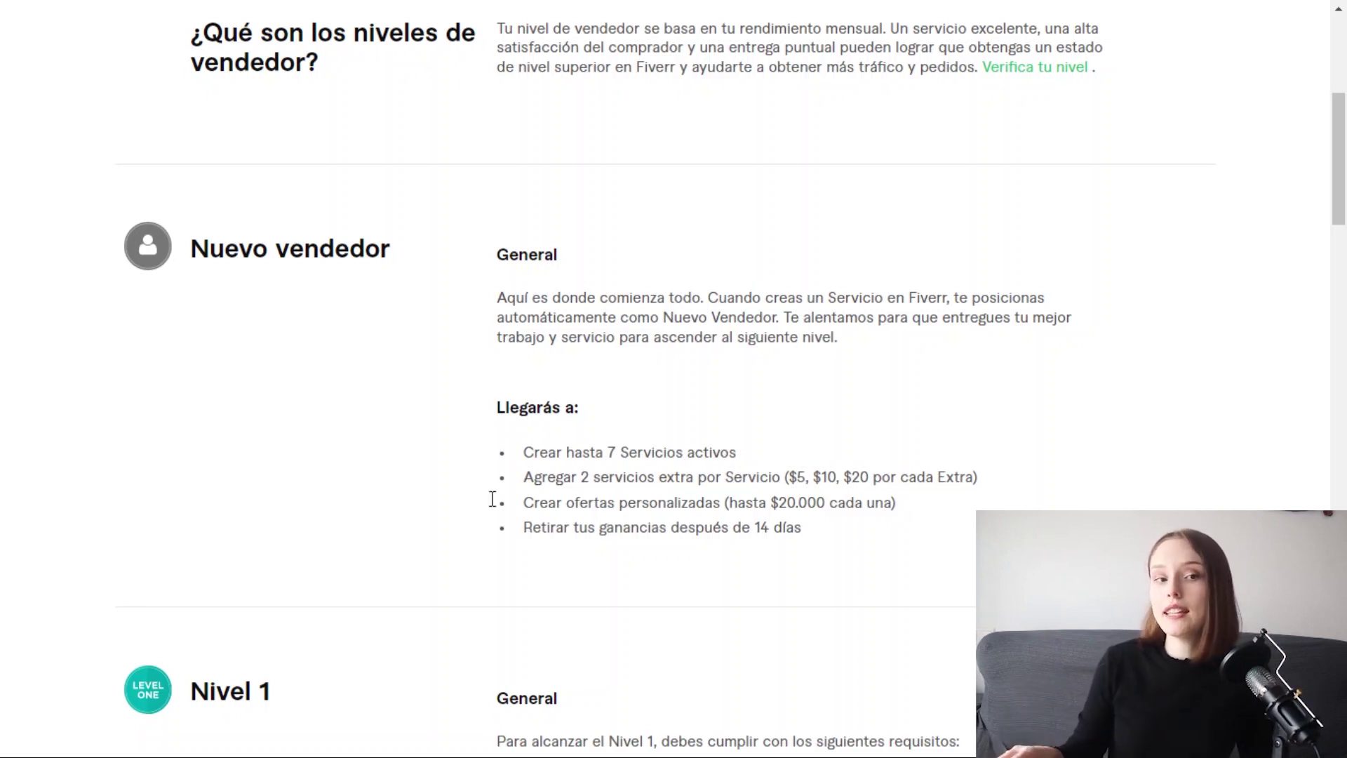
- On the seller levels page, highlight the "Nuevo vendedor" heading and its limit on active services
drag(179, 261, 386, 255)
click(390, 259)
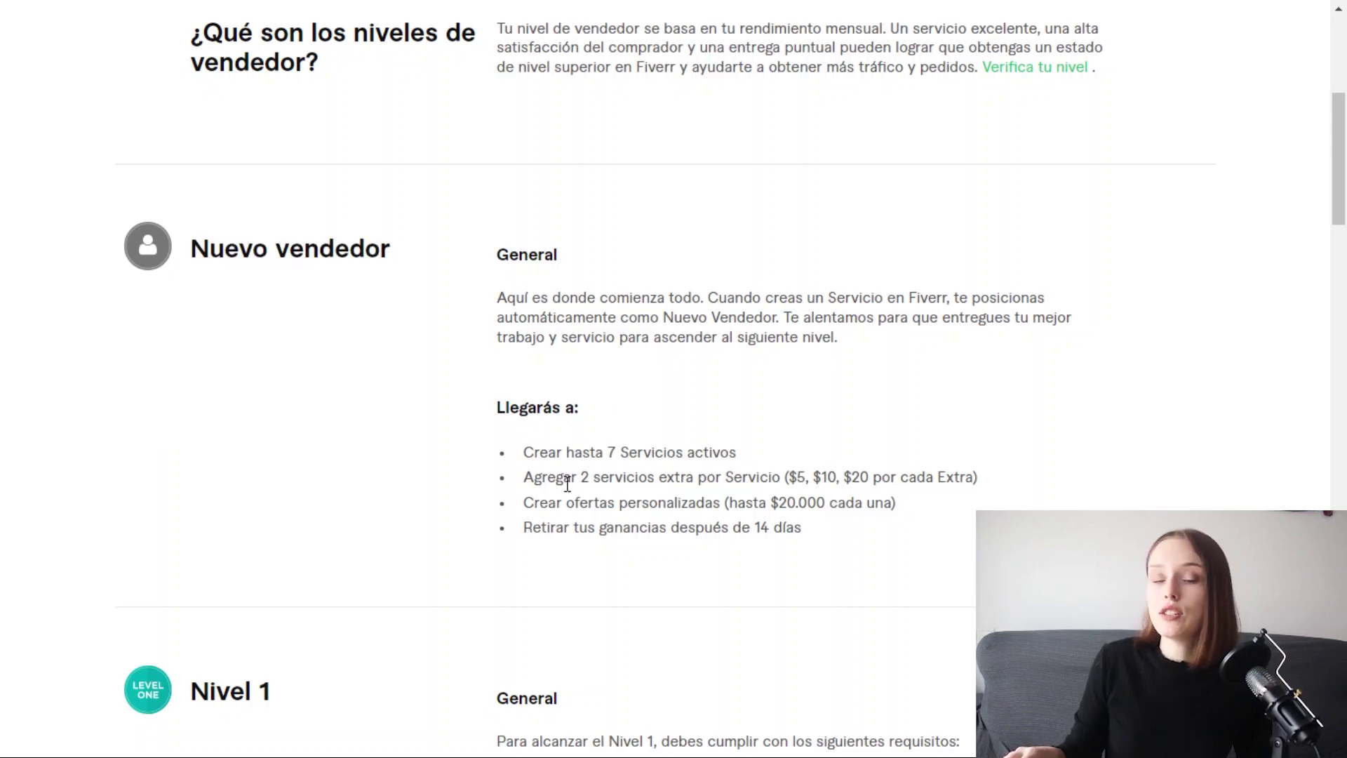
drag(607, 459, 695, 456)
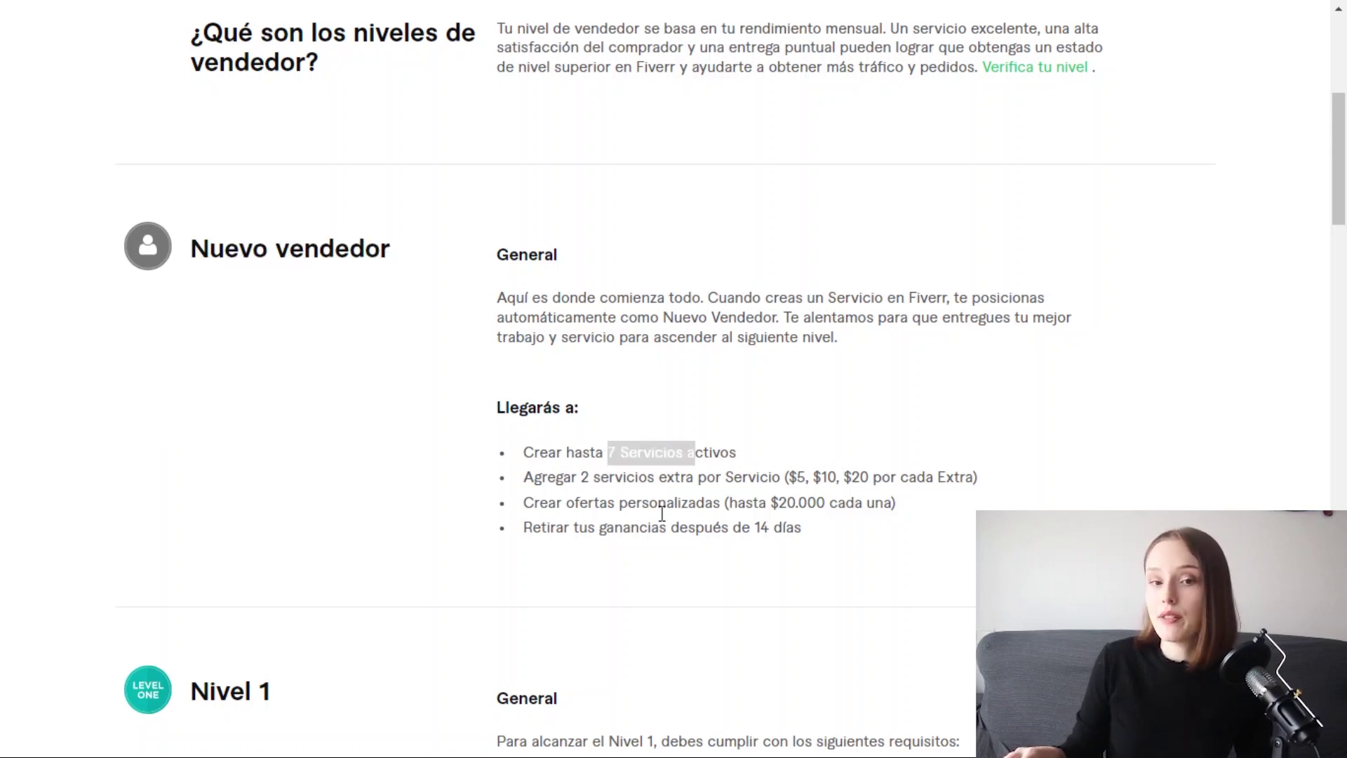
click(573, 481)
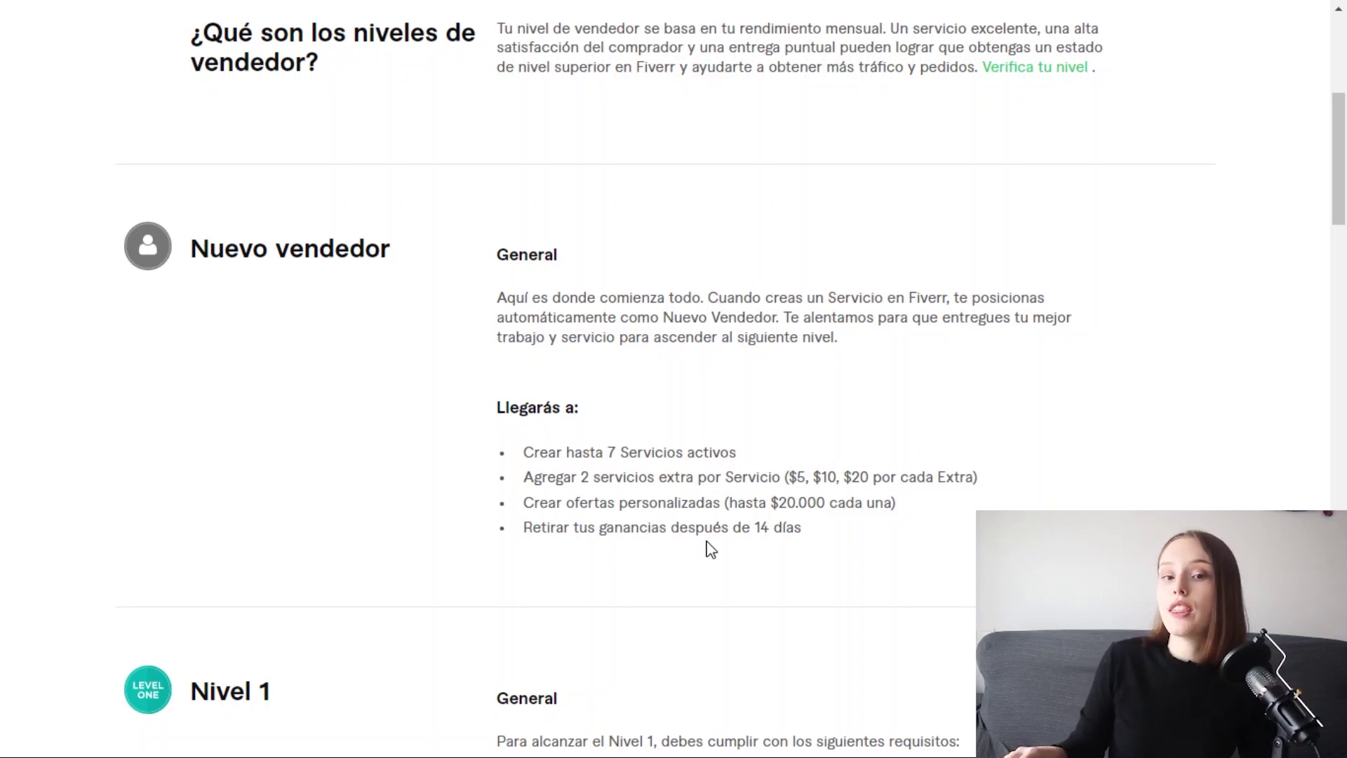
- Examine the "Nivel 1" requirements and highlight its benefits: active services limit, custom offer maximum and earnings withdrawal period
scroll(713, 550, down, 7)
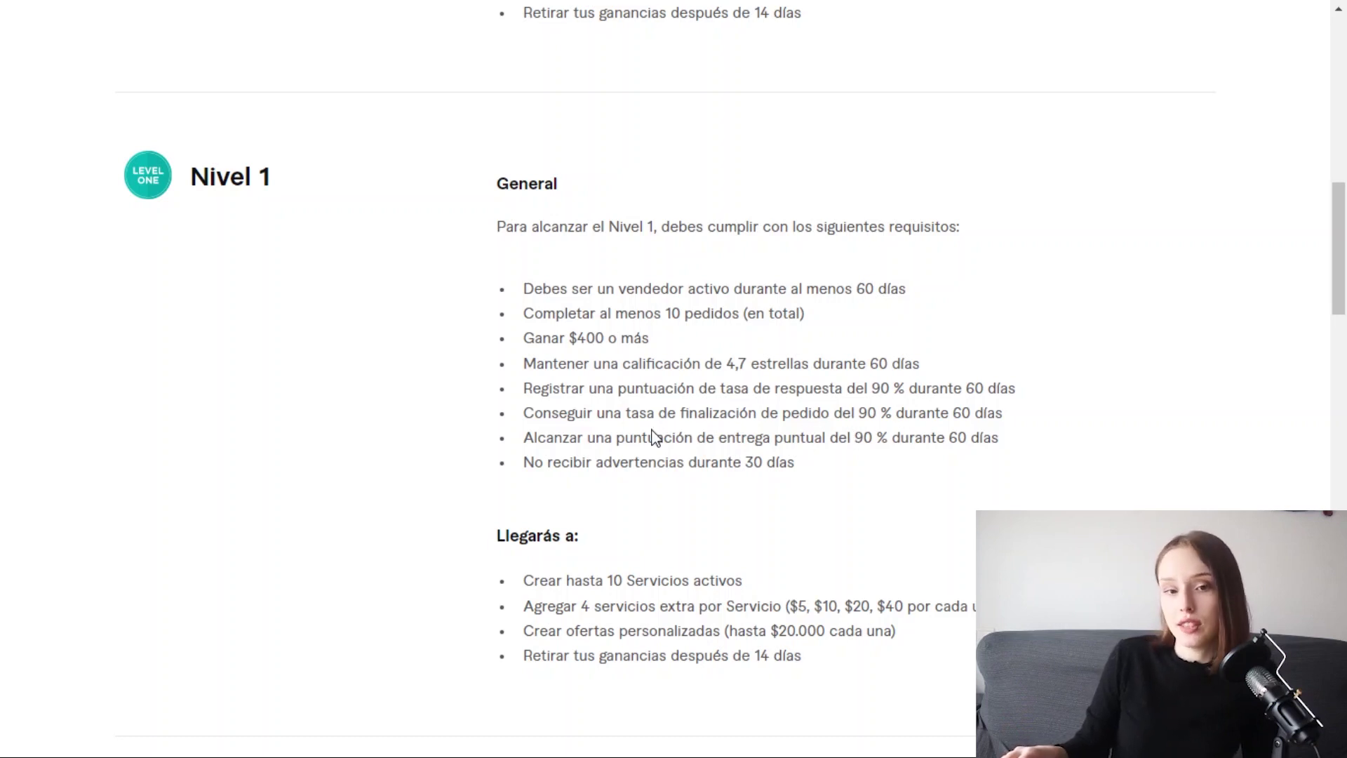
drag(512, 481, 854, 476)
click(857, 484)
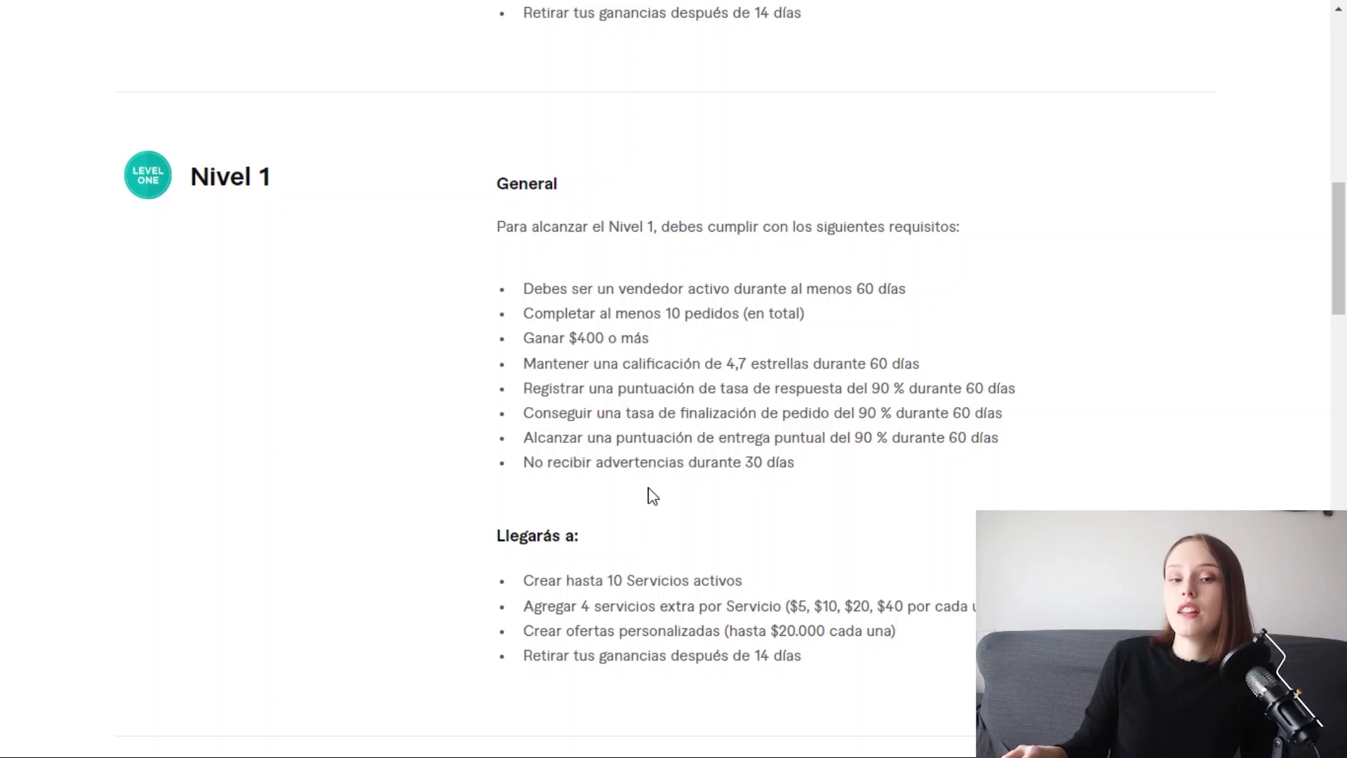
drag(619, 580, 691, 583)
click(691, 582)
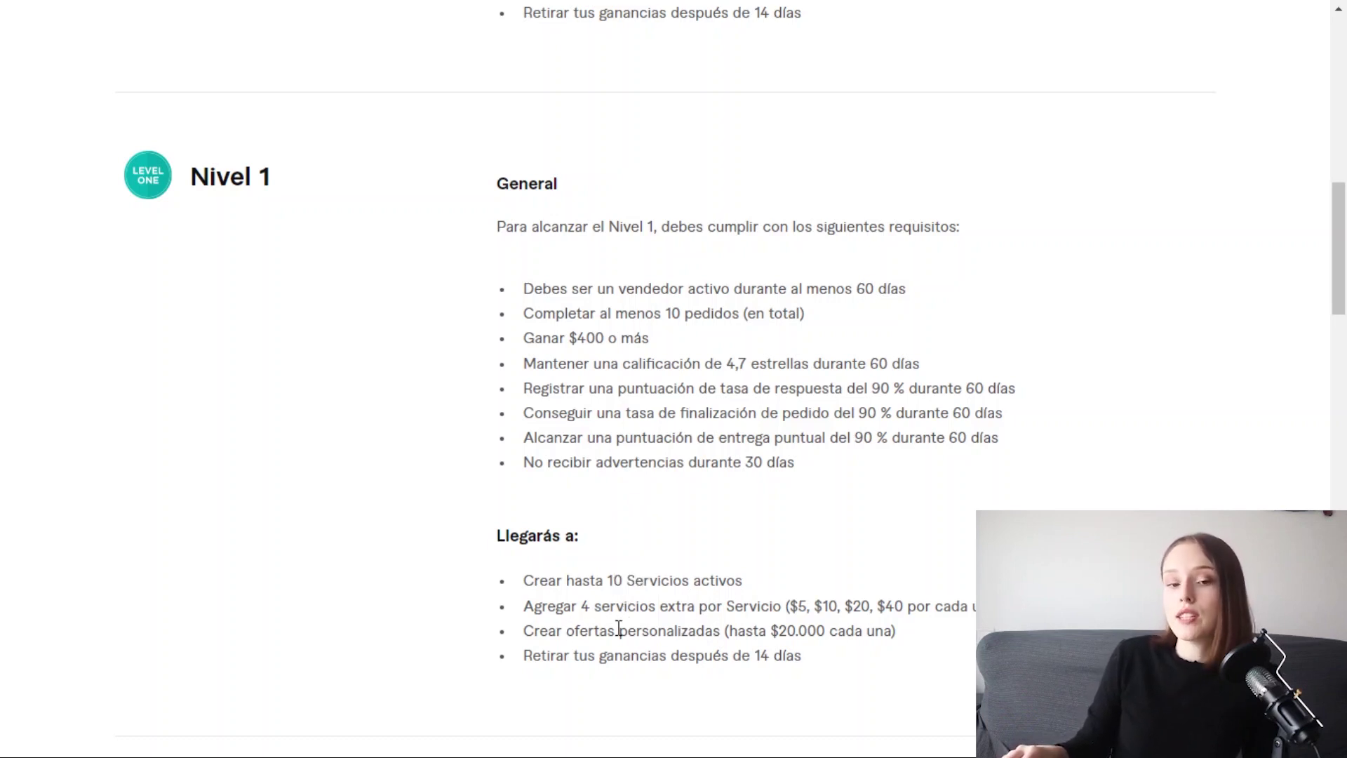
drag(771, 630, 830, 634)
click(551, 650)
drag(524, 655, 797, 655)
click(797, 656)
- Examine the requirements and benefits of the "Nivel 2" and "Vendedor Top" seller levels
drag(1344, 235, 1344, 355)
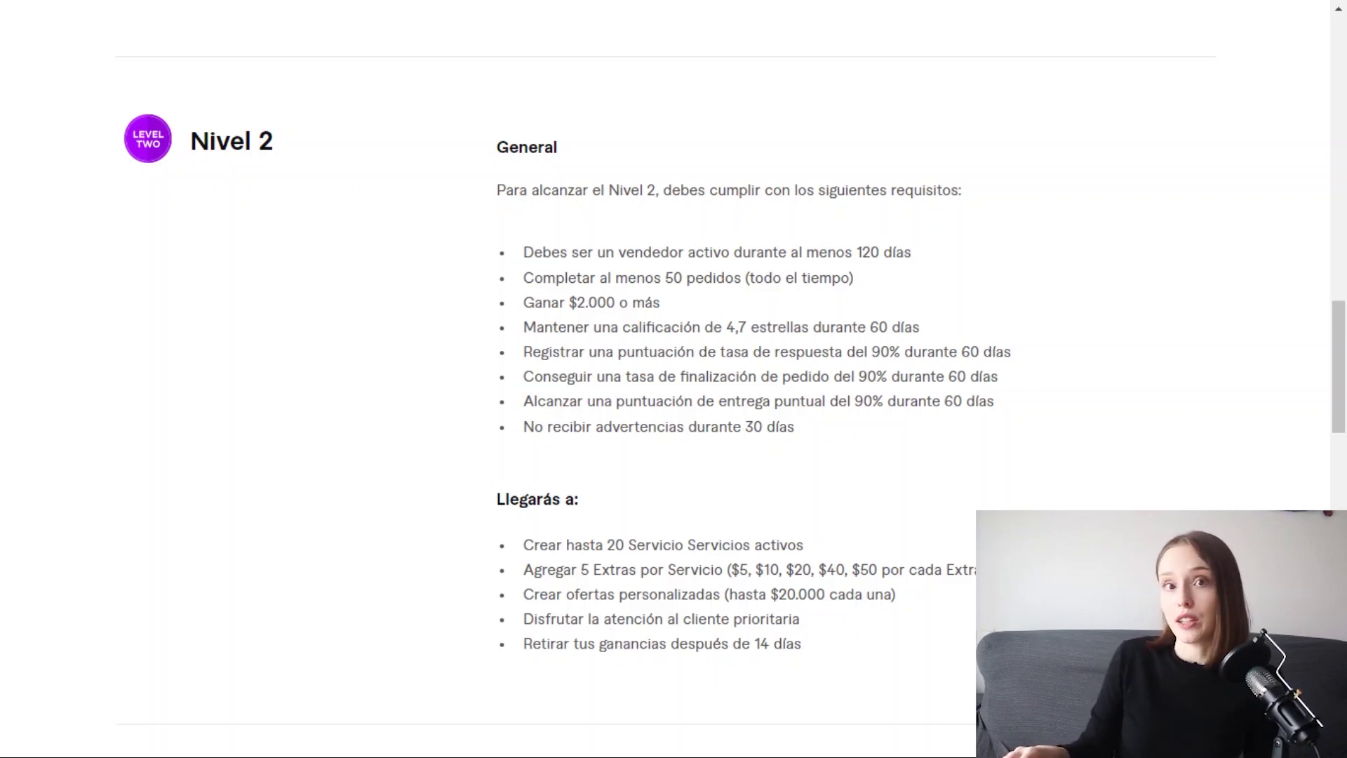
drag(1342, 395, 1346, 496)
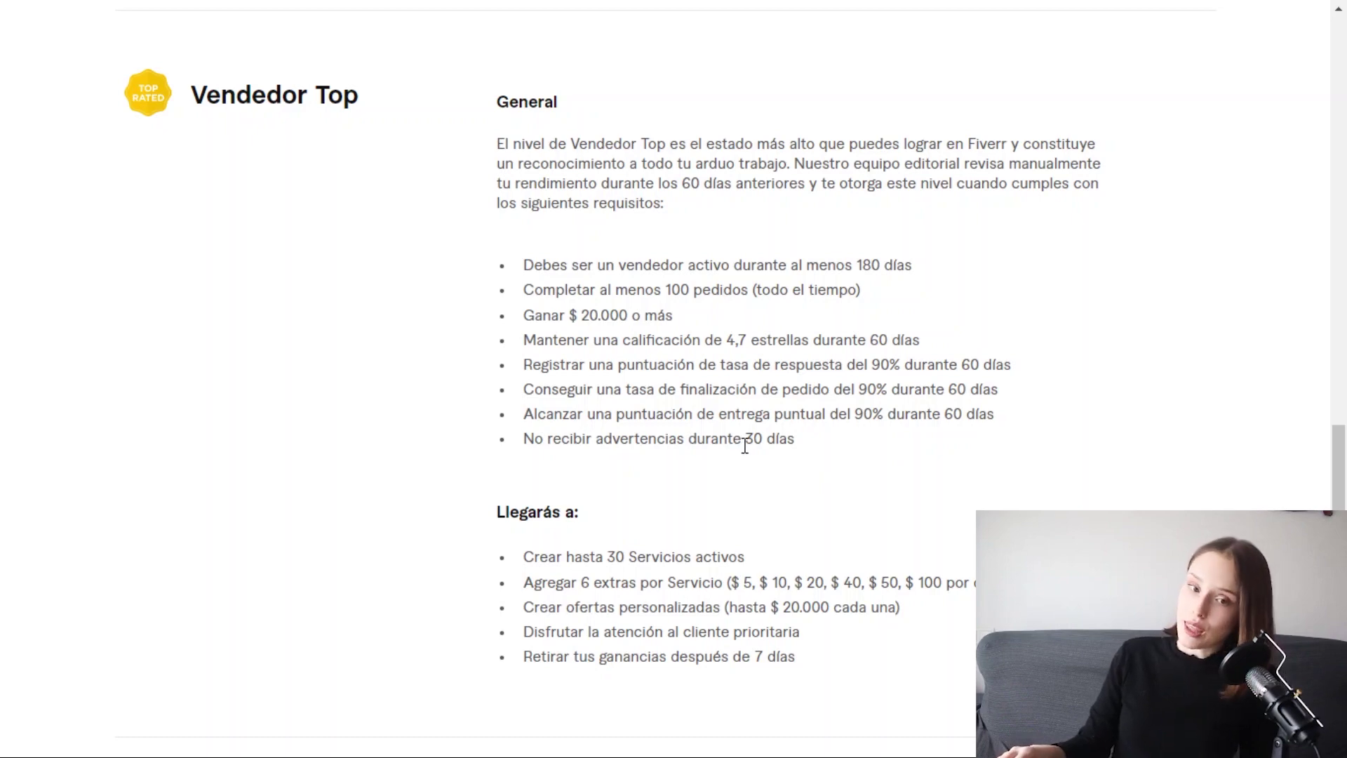
scroll(746, 443, down, 2)
scroll(744, 450, up, 2)
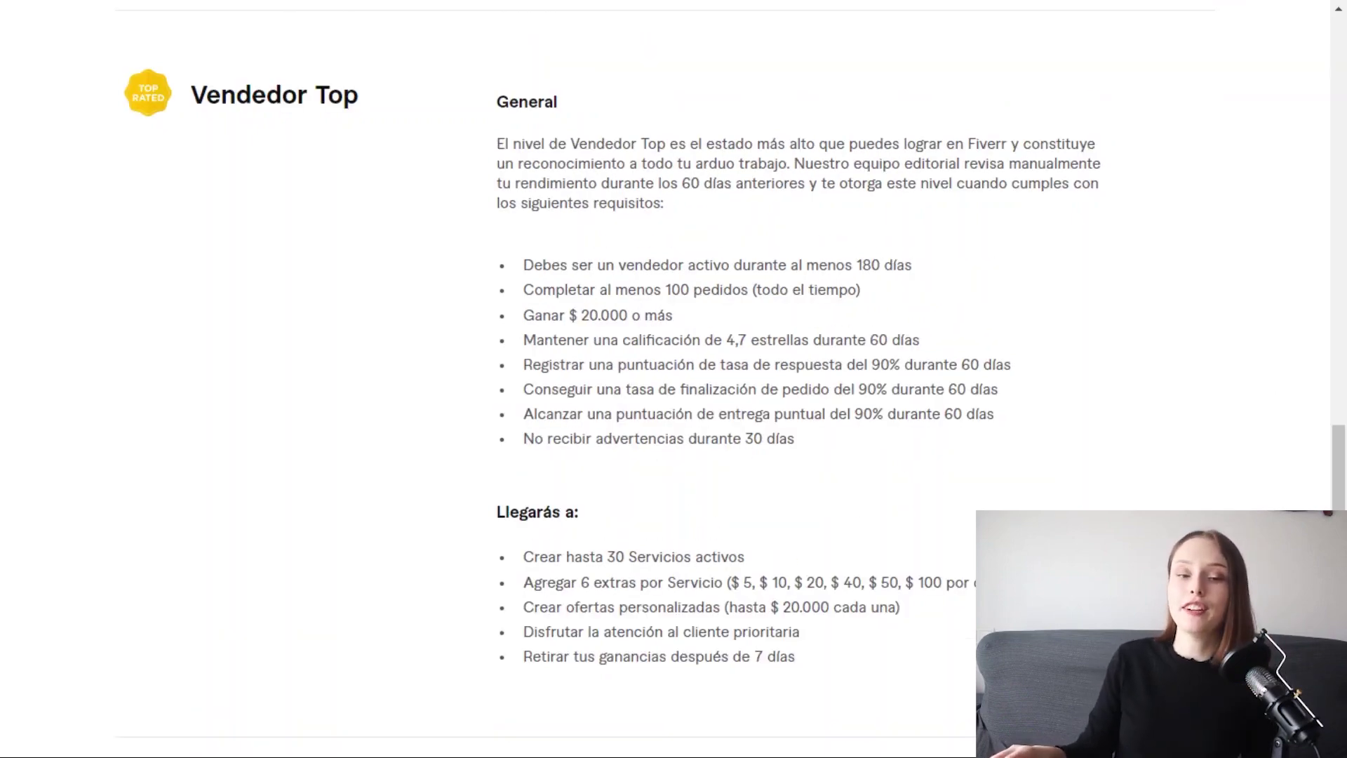